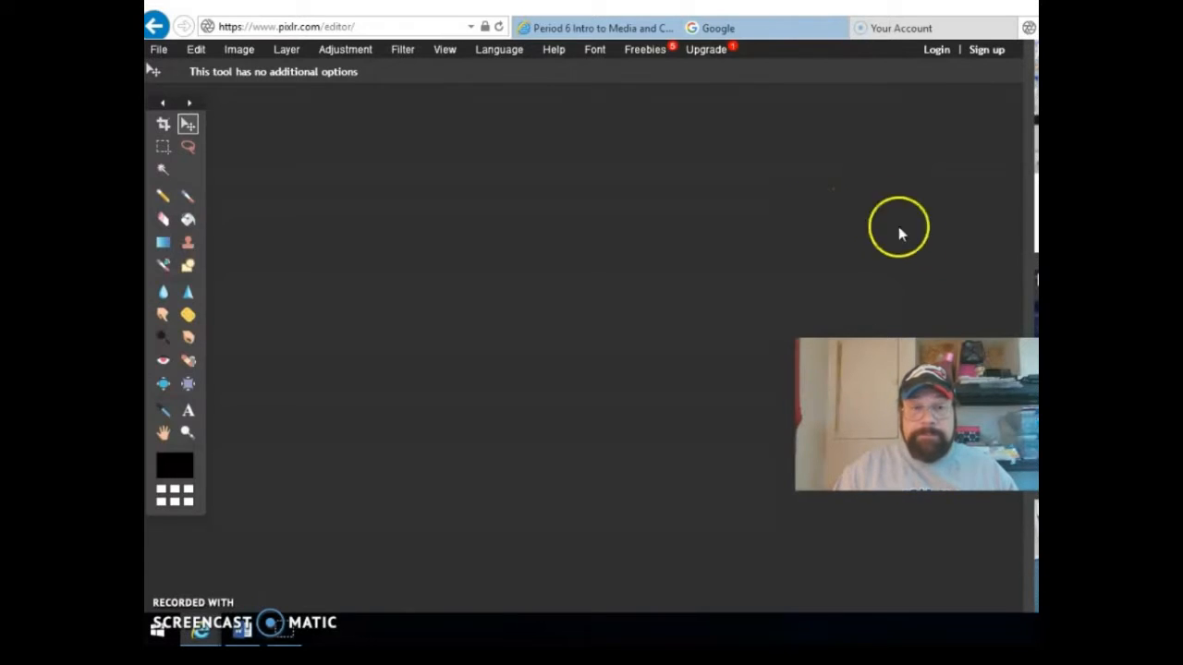
# - Create a new 800 x 600 image with a transparent background
pyautogui.click(160, 50)
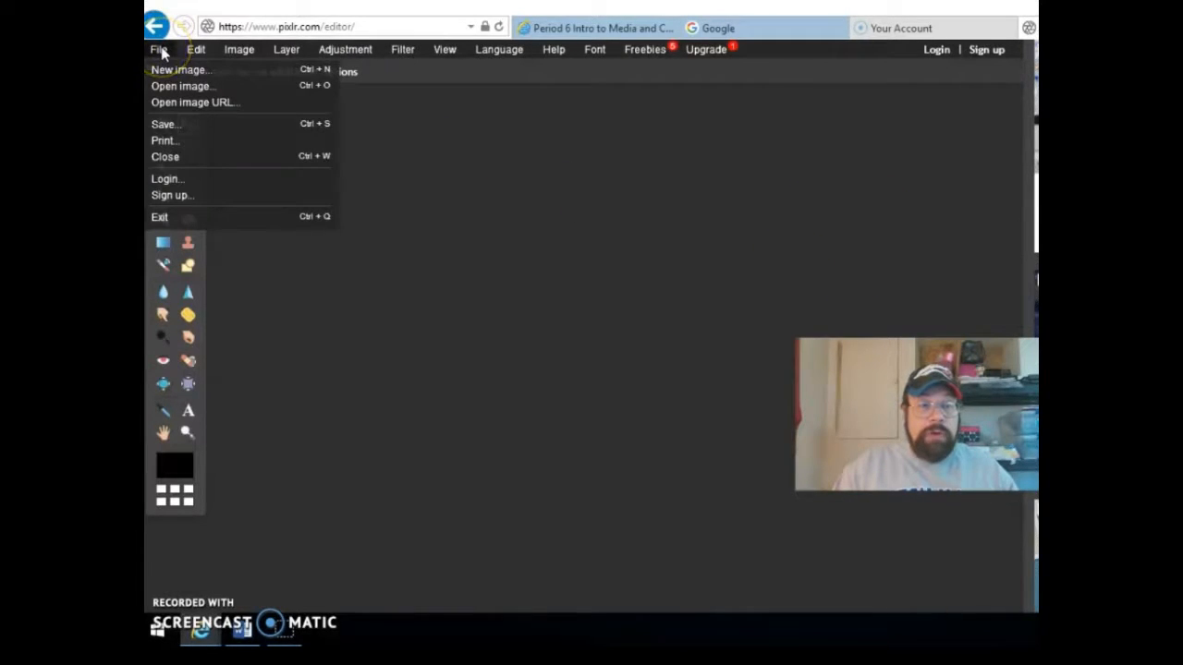
pyautogui.click(204, 72)
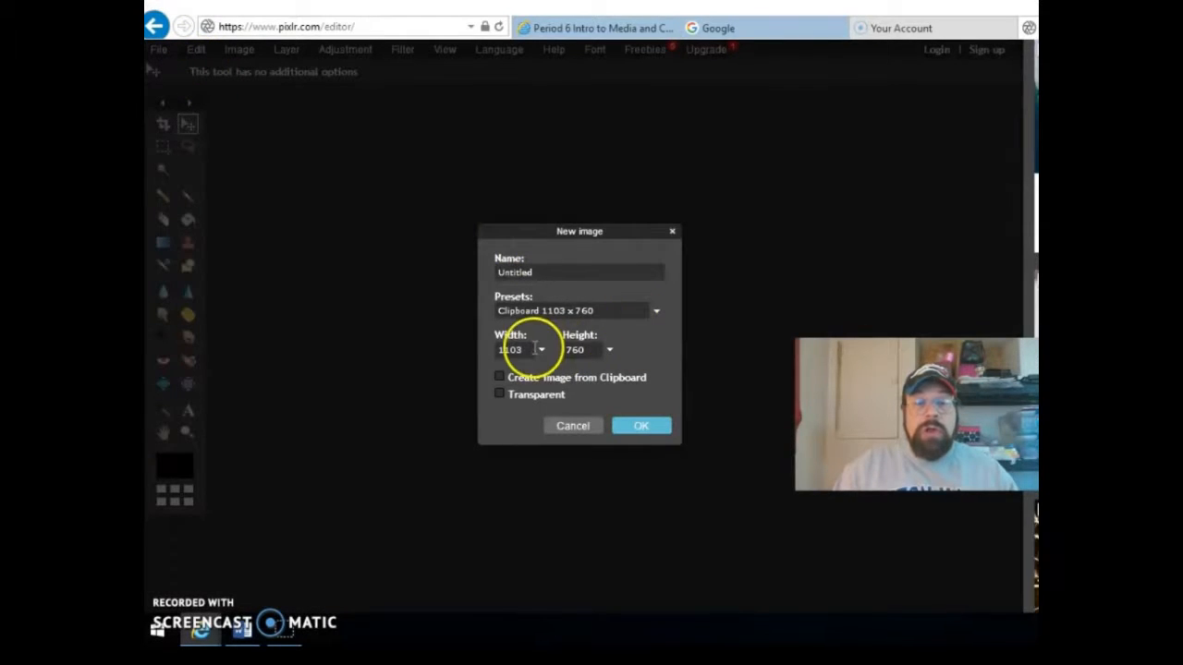
pyautogui.click(637, 312)
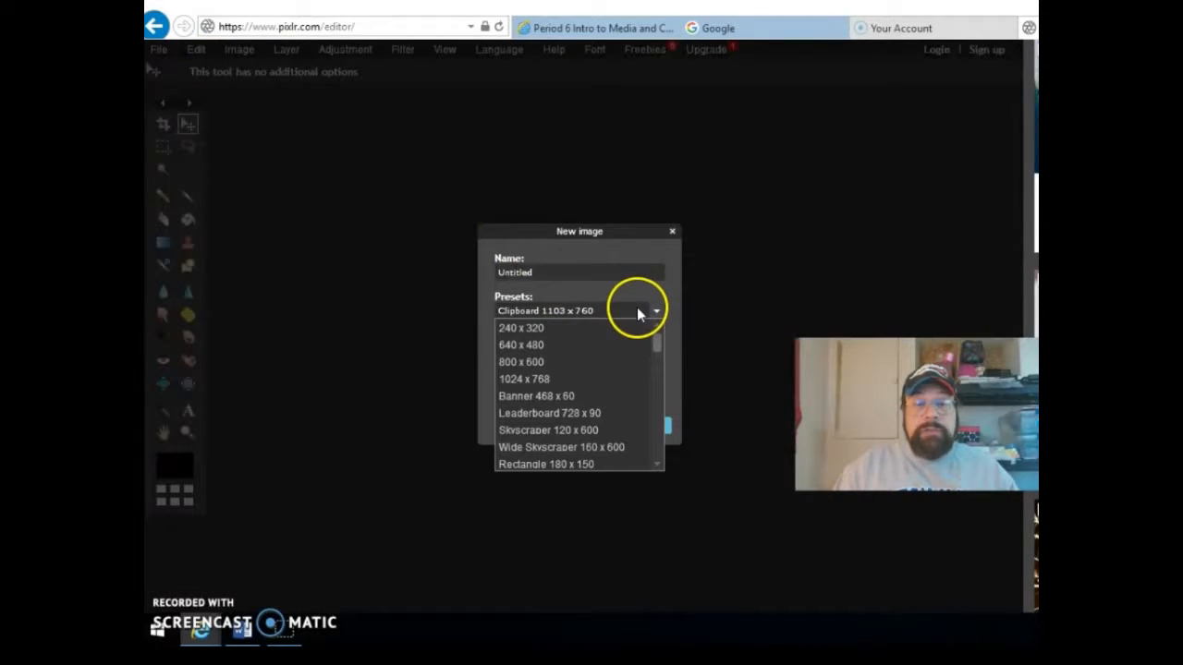
pyautogui.click(654, 310)
pyautogui.click(651, 310)
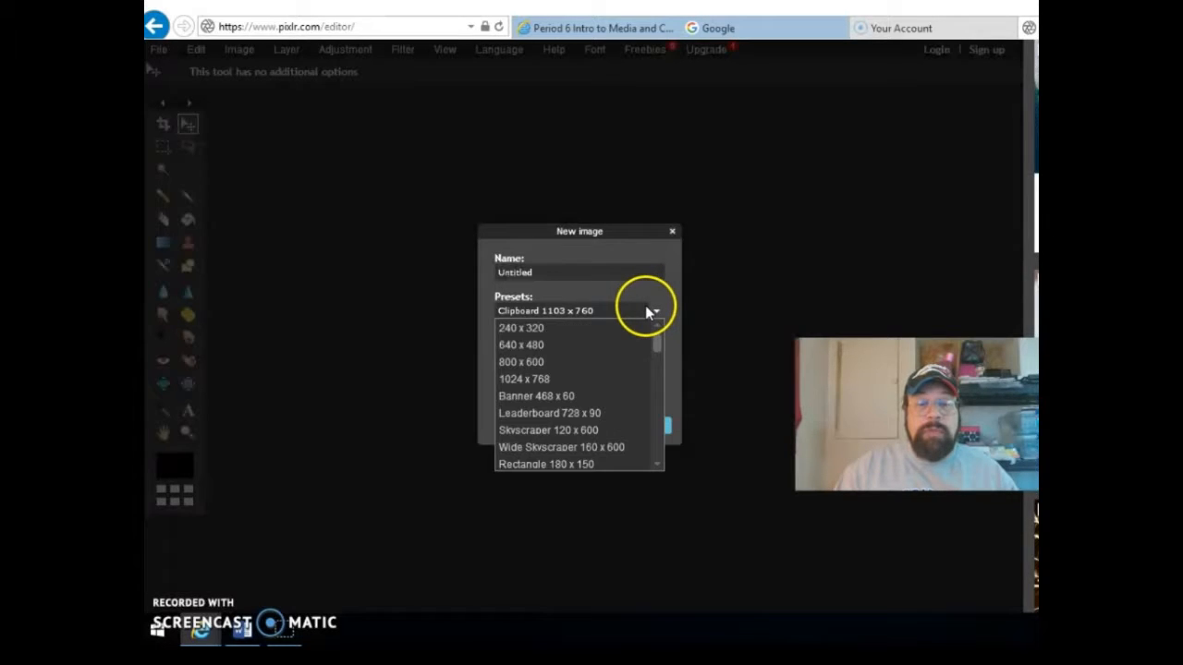
pyautogui.click(580, 361)
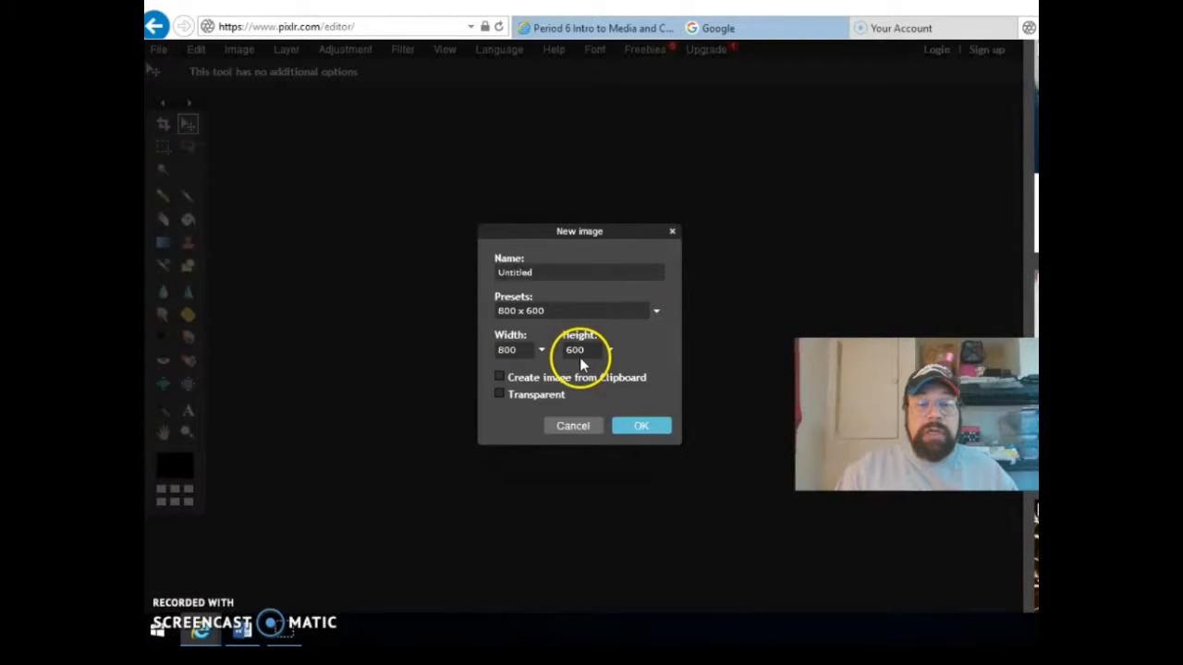
pyautogui.click(505, 396)
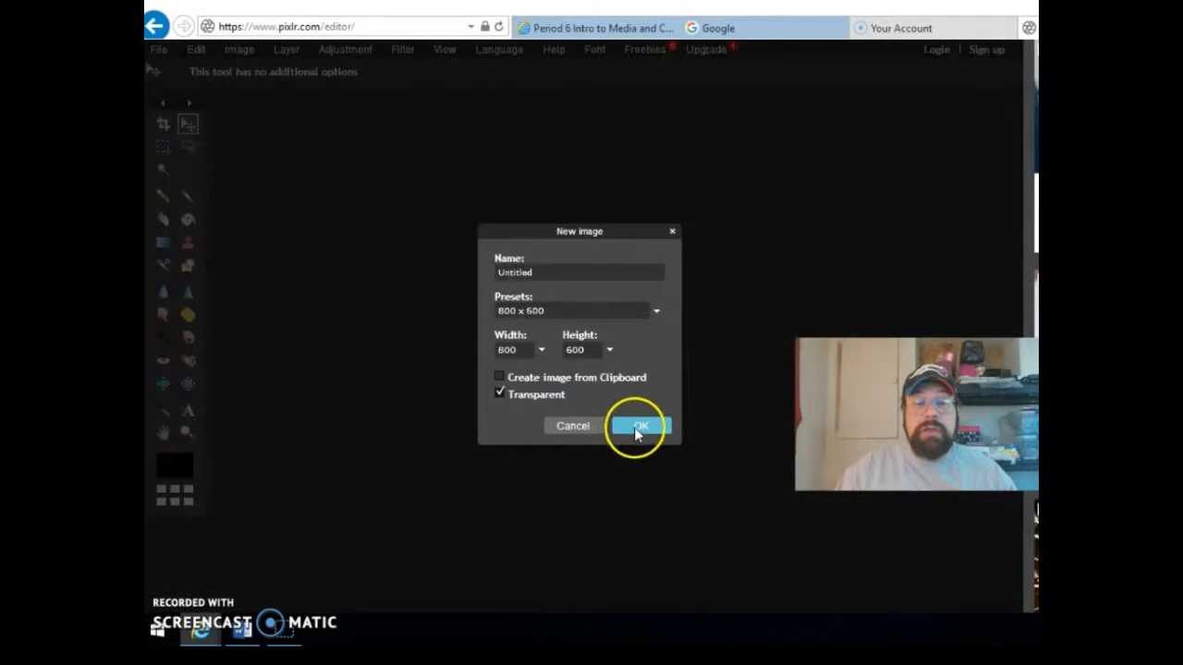
pyautogui.click(637, 427)
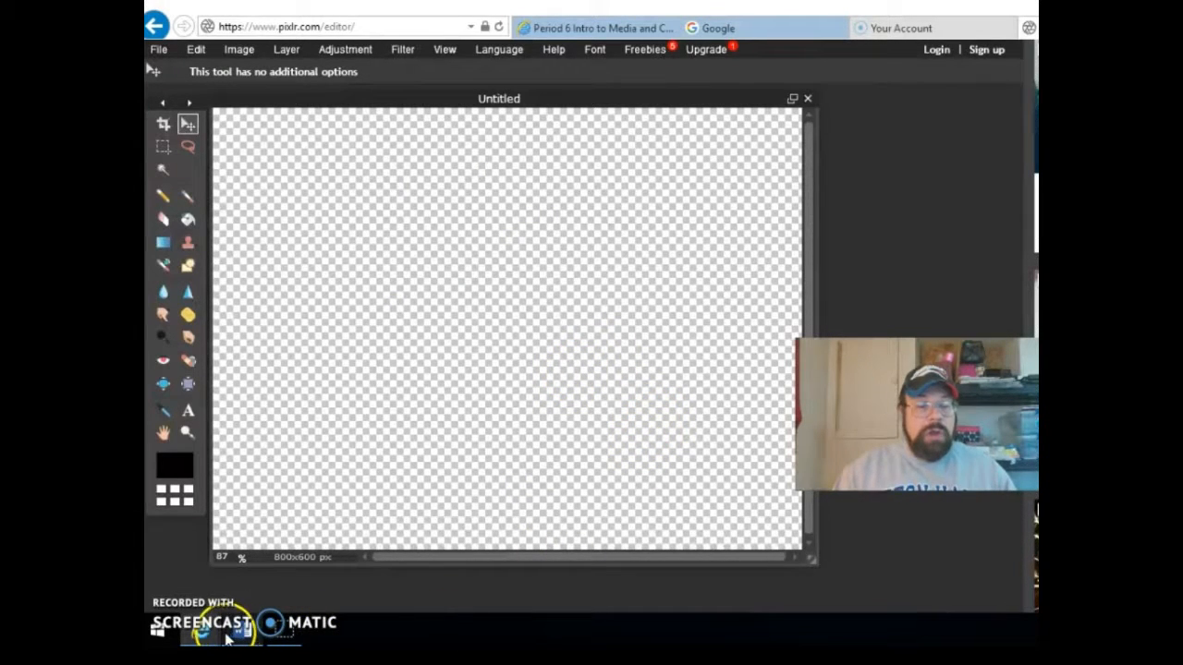
pyautogui.moveTo(242, 636)
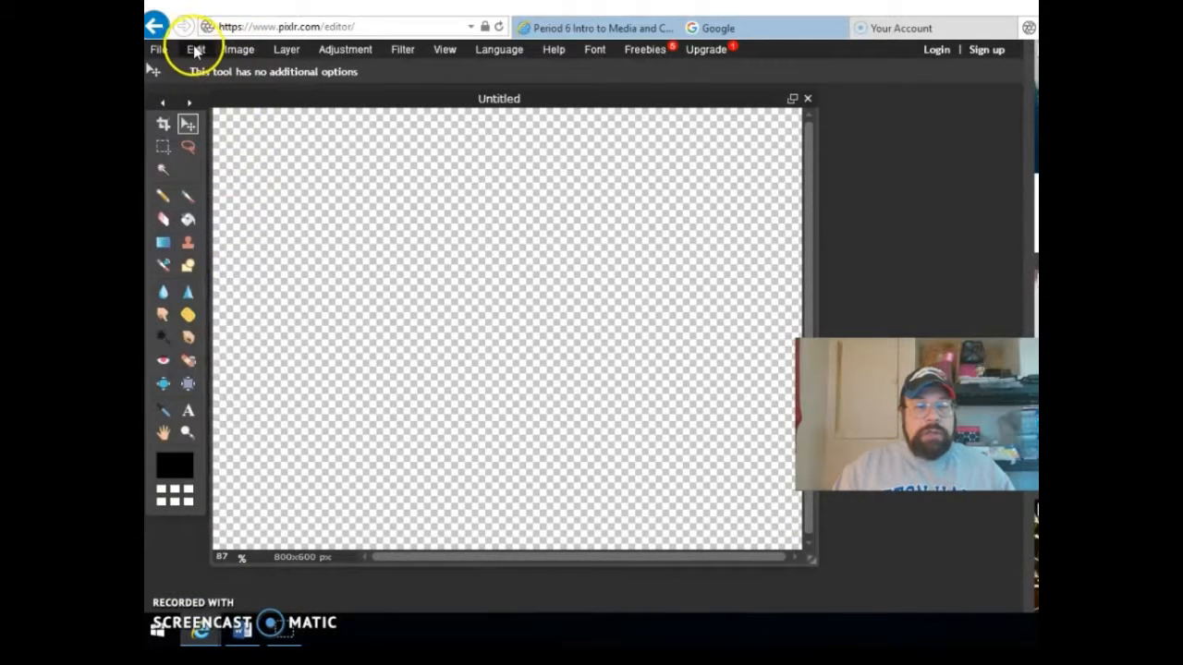
pyautogui.click(162, 52)
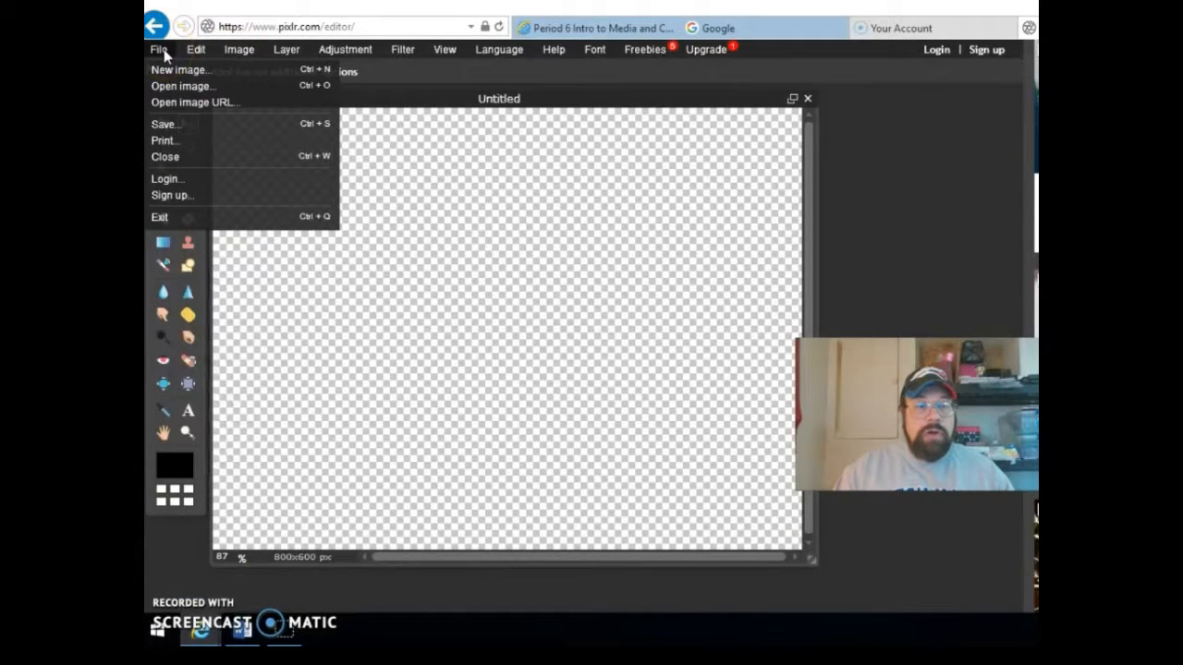
pyautogui.click(197, 88)
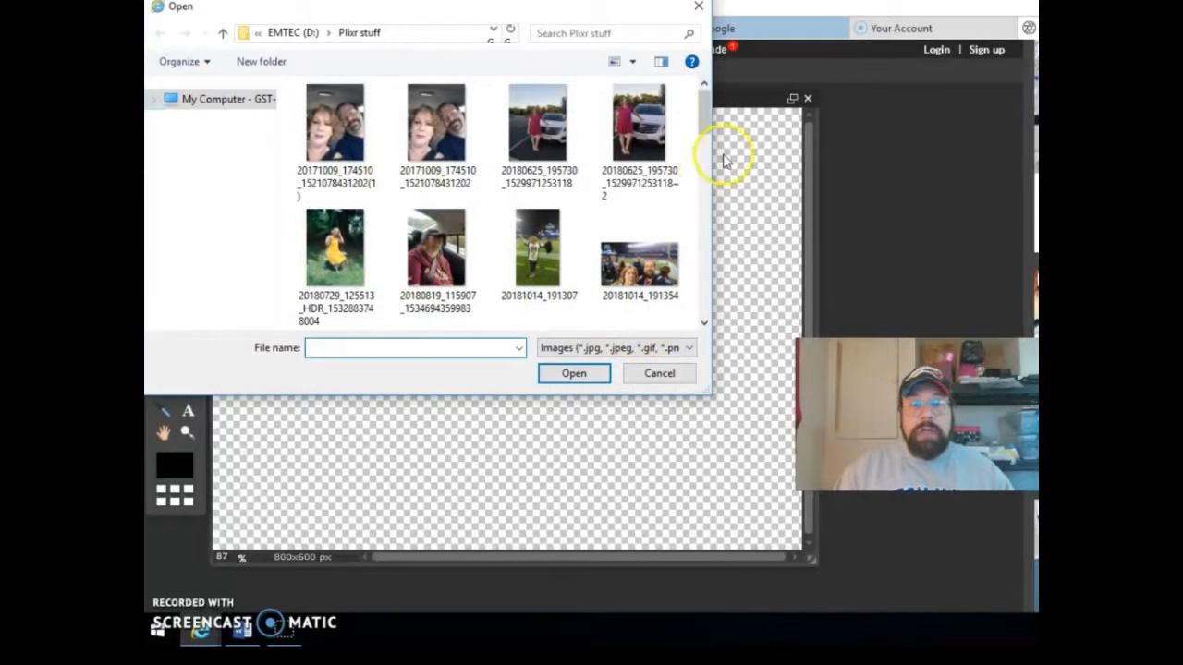
pyautogui.moveTo(702, 123); pyautogui.dragTo(703, 167)
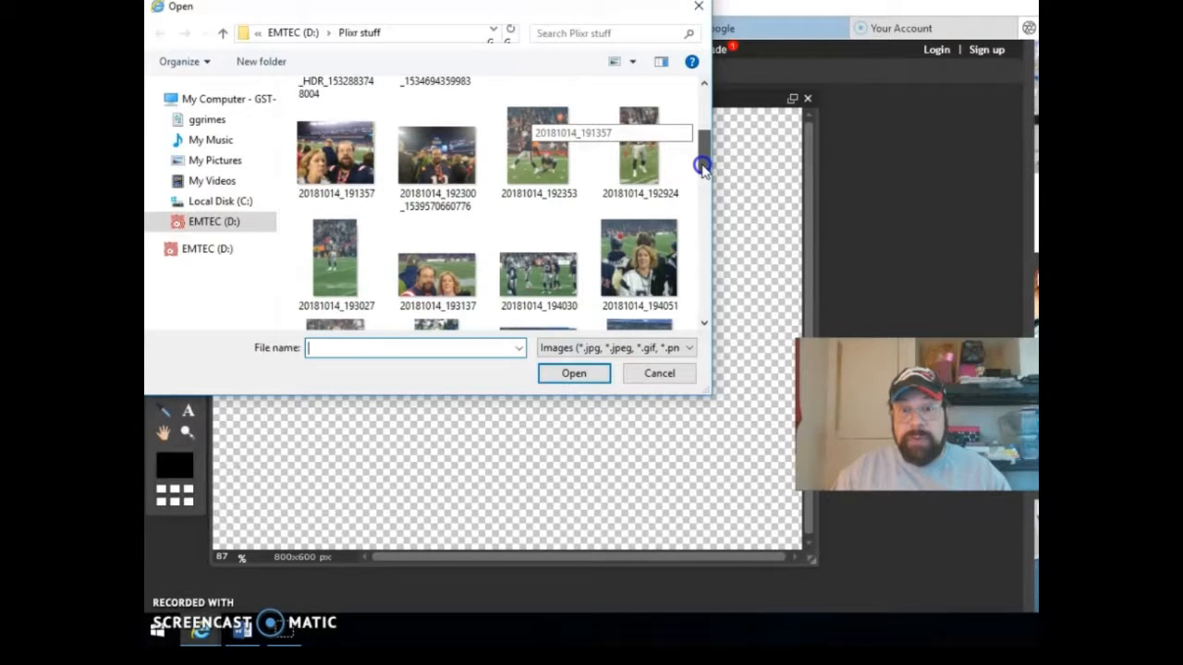
pyautogui.moveTo(703, 166); pyautogui.dragTo(699, 246)
pyautogui.click(437, 181)
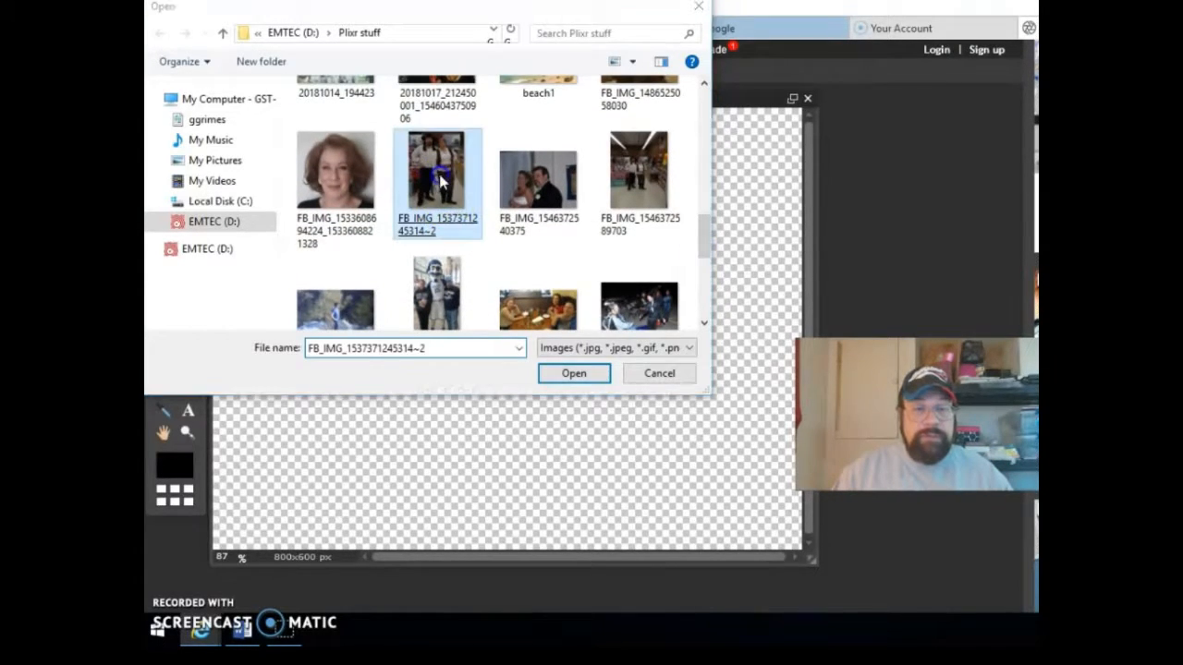
pyautogui.doubleClick(440, 182)
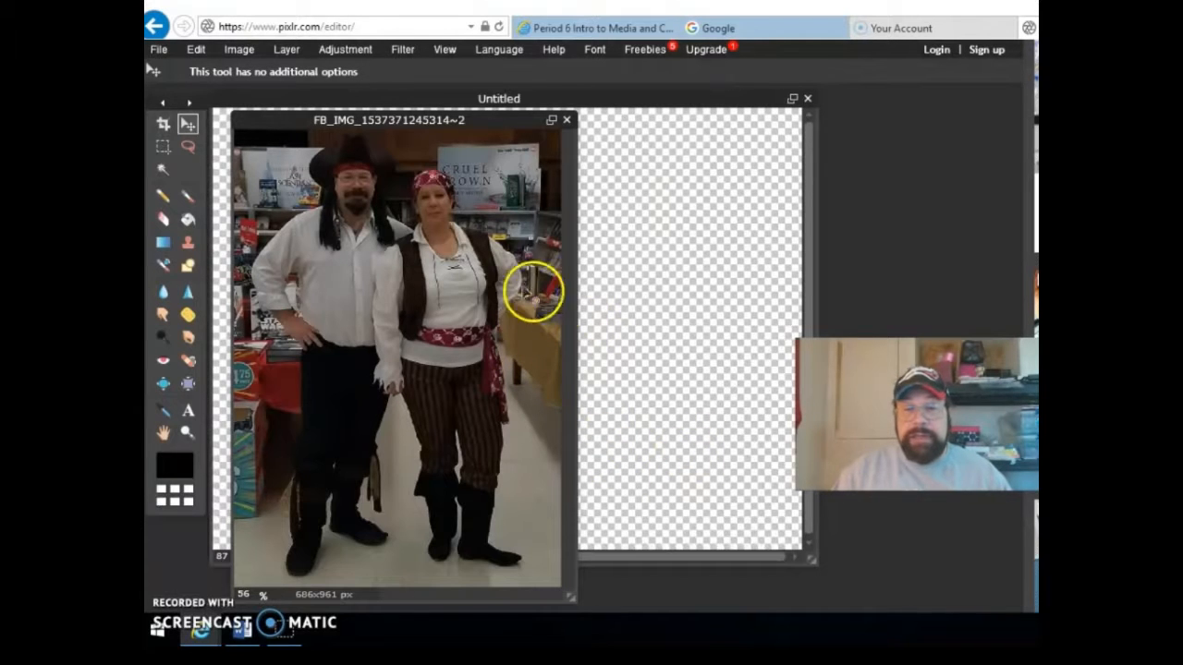
pyautogui.moveTo(427, 120); pyautogui.dragTo(619, 117)
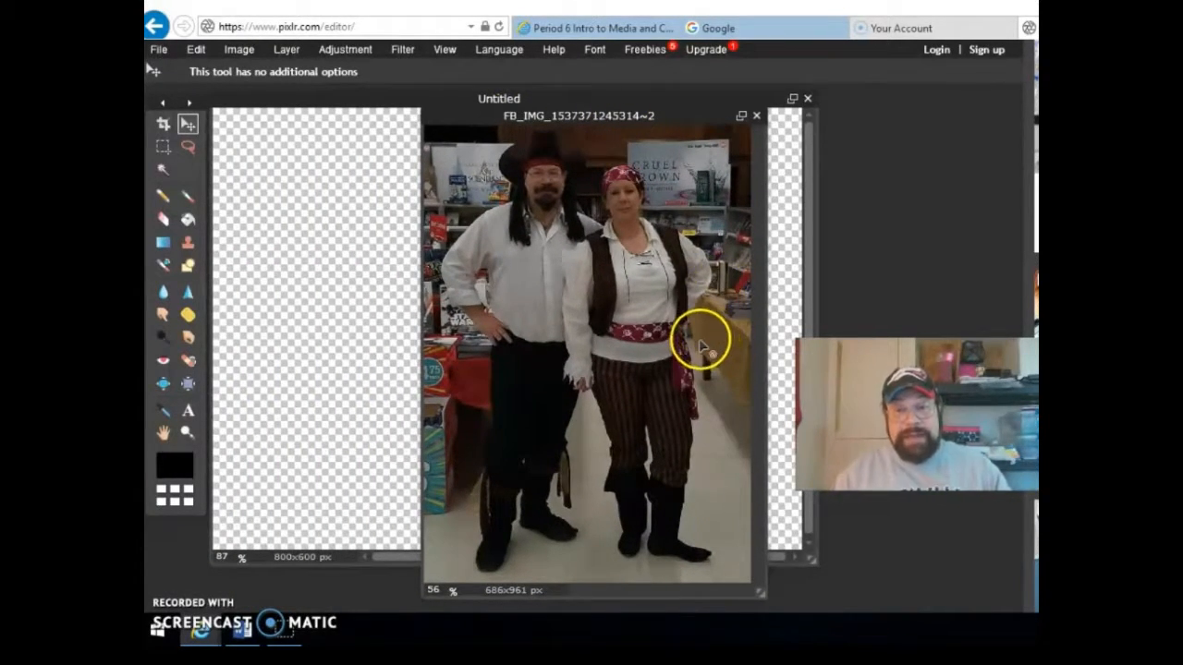
# - Select the light floor around the couple's legs with the Wand tool at tolerance 21 and delete it
pyautogui.scroll(-1, 687, 434)
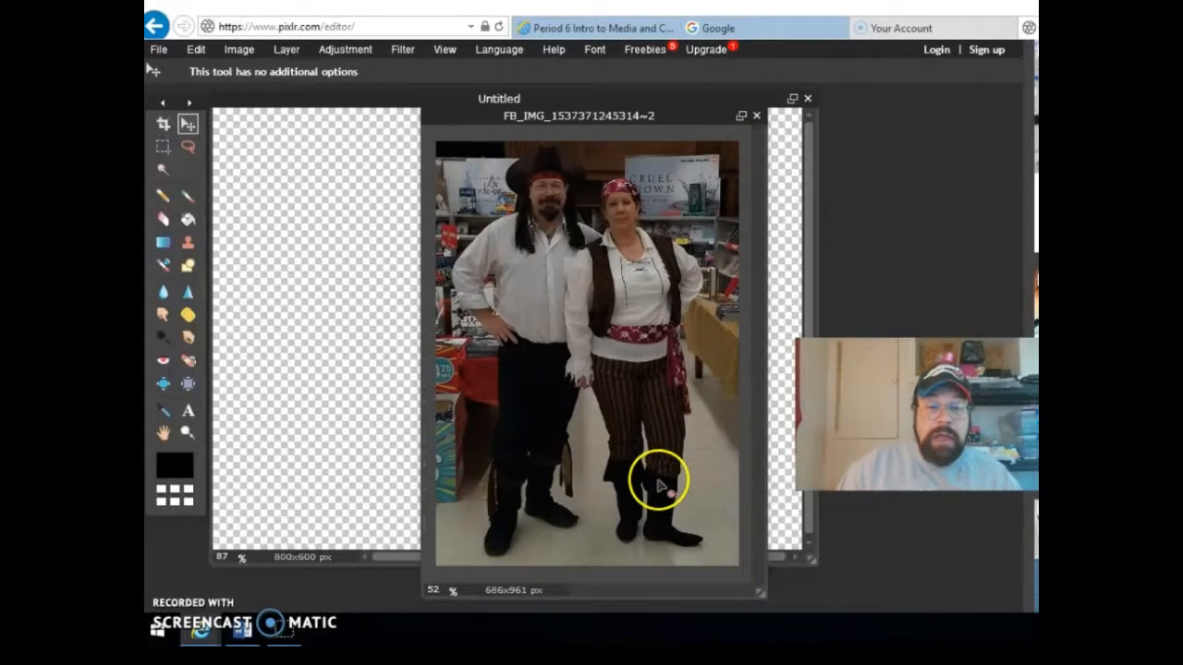
pyautogui.scroll(1, 659, 484)
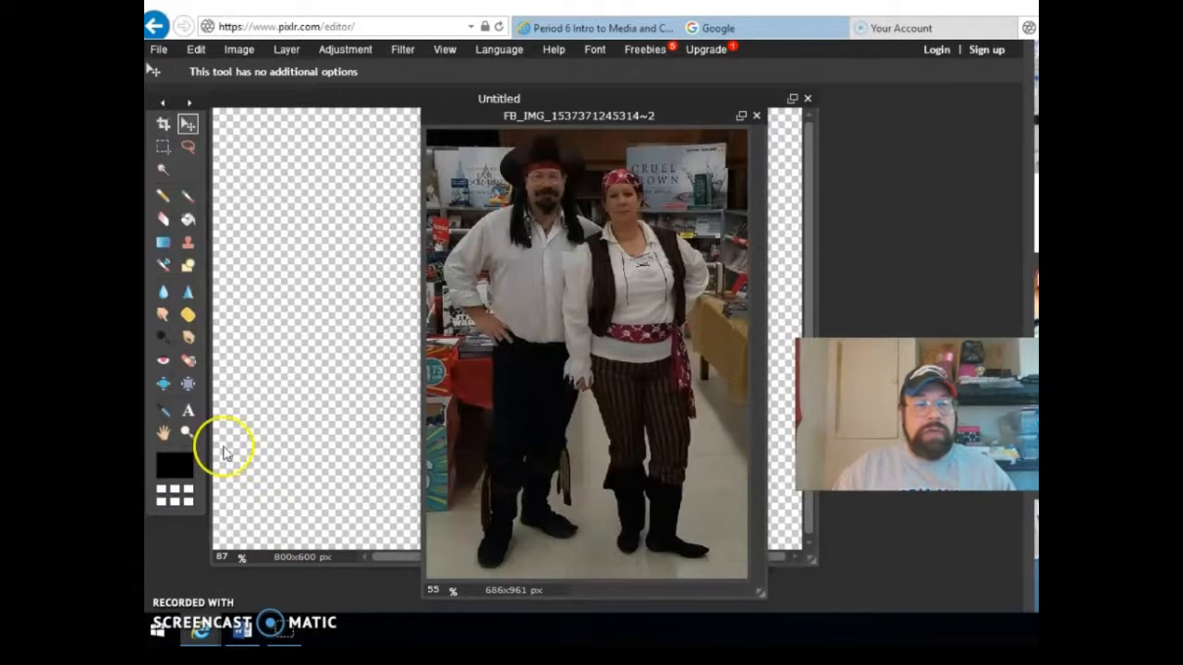
pyautogui.click(163, 170)
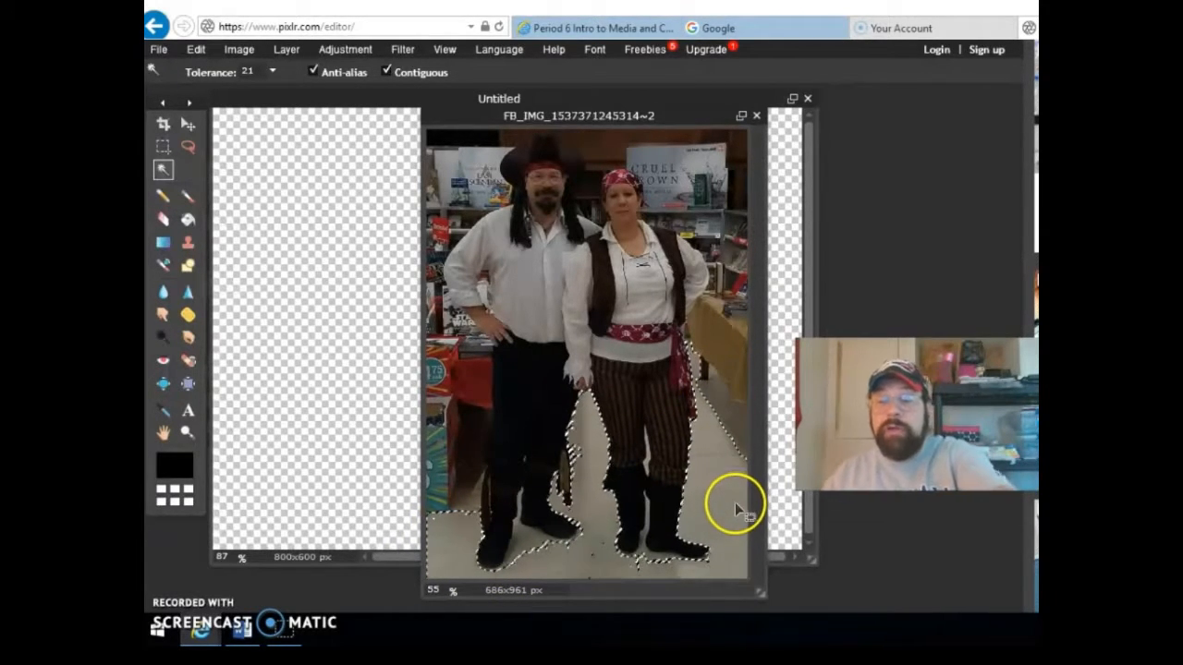
pyautogui.press('Delete')
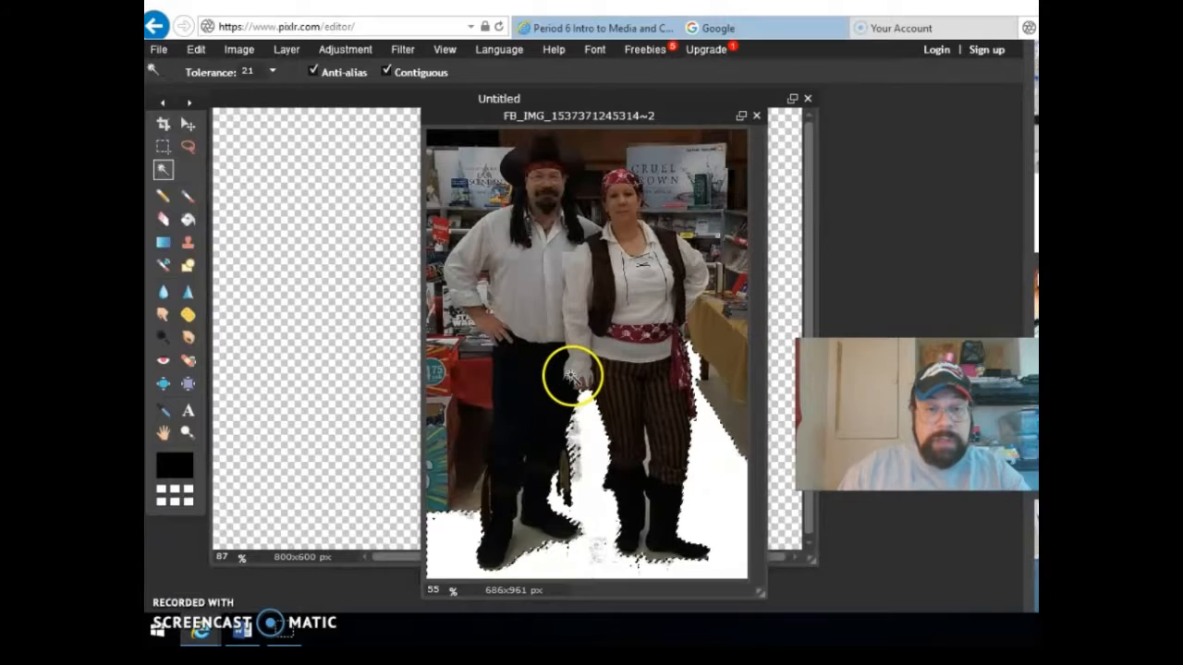
# - Select the photo's upper-right corner beside the woman's head with a rectangular marquee and delete that background
pyautogui.click(165, 153)
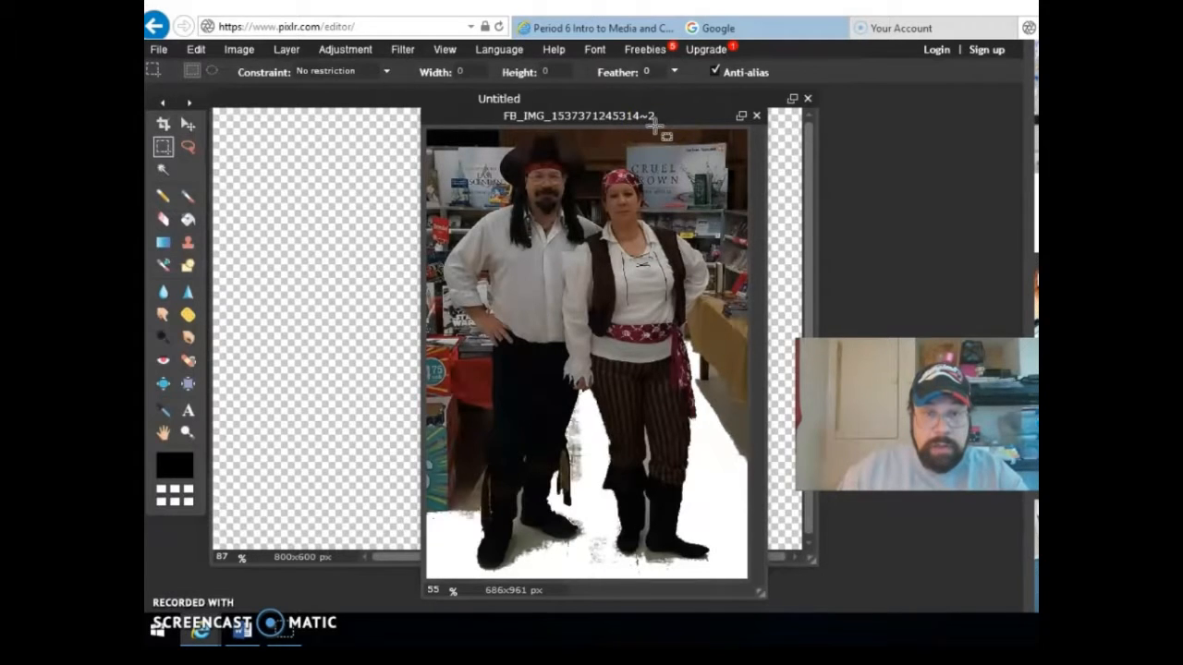
pyautogui.moveTo(656, 158); pyautogui.dragTo(761, 231)
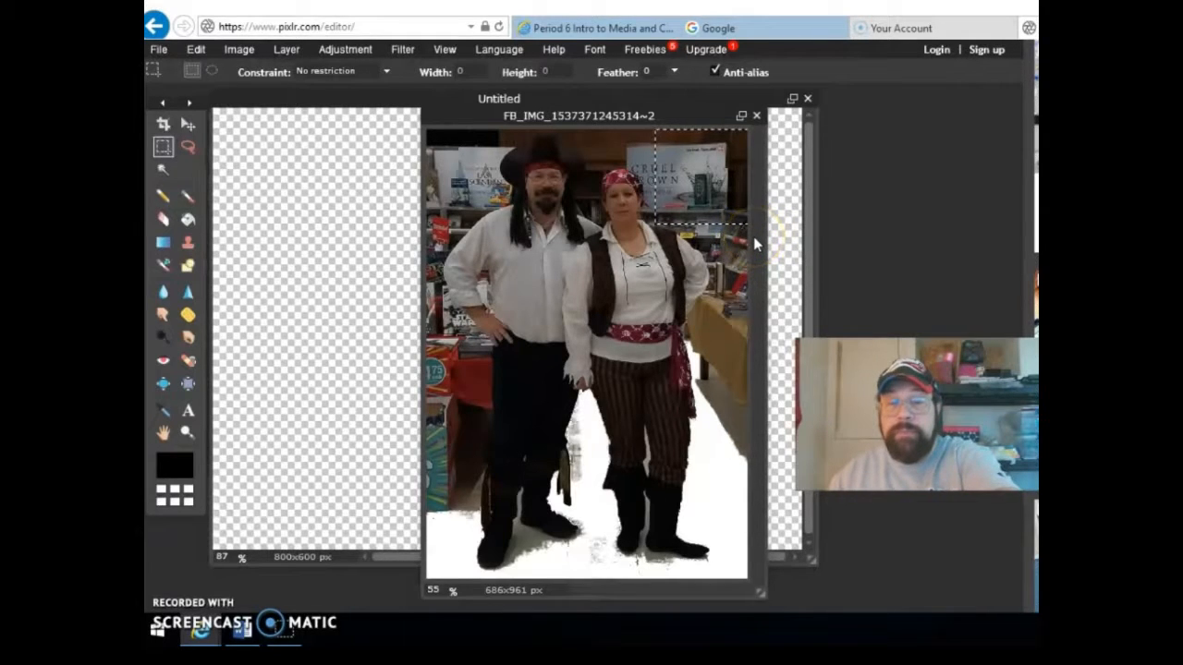
pyautogui.press('Delete')
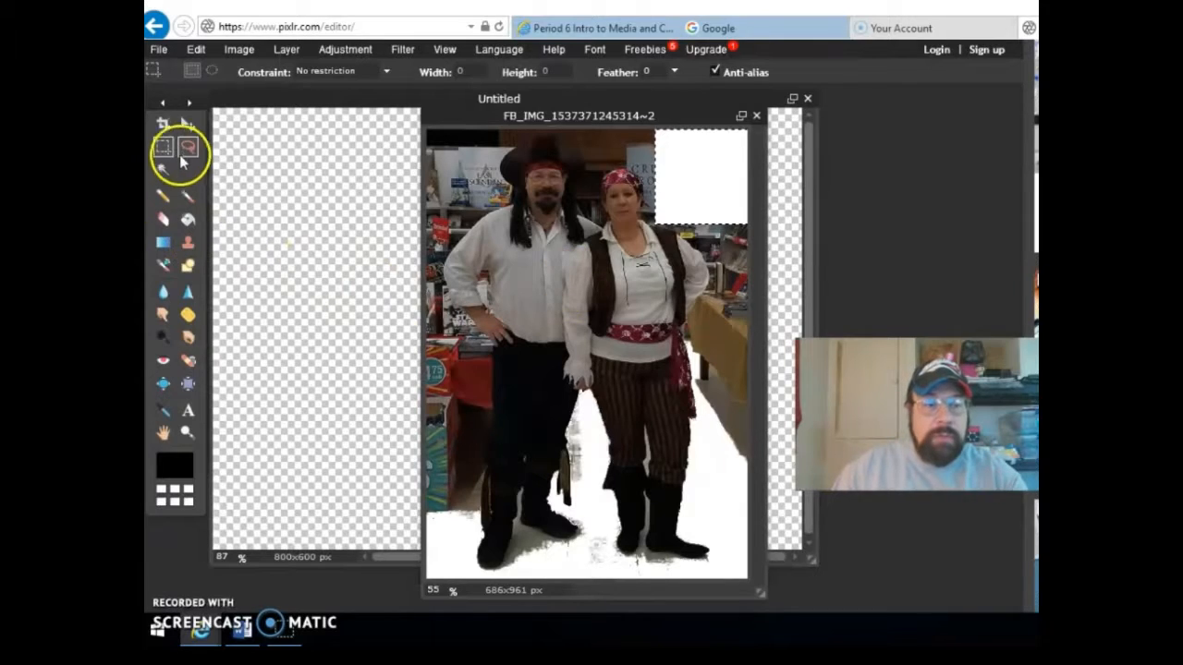
# - At 200% zoom, outline the background between the two heads with the Lasso tool and delete it
pyautogui.click(189, 124)
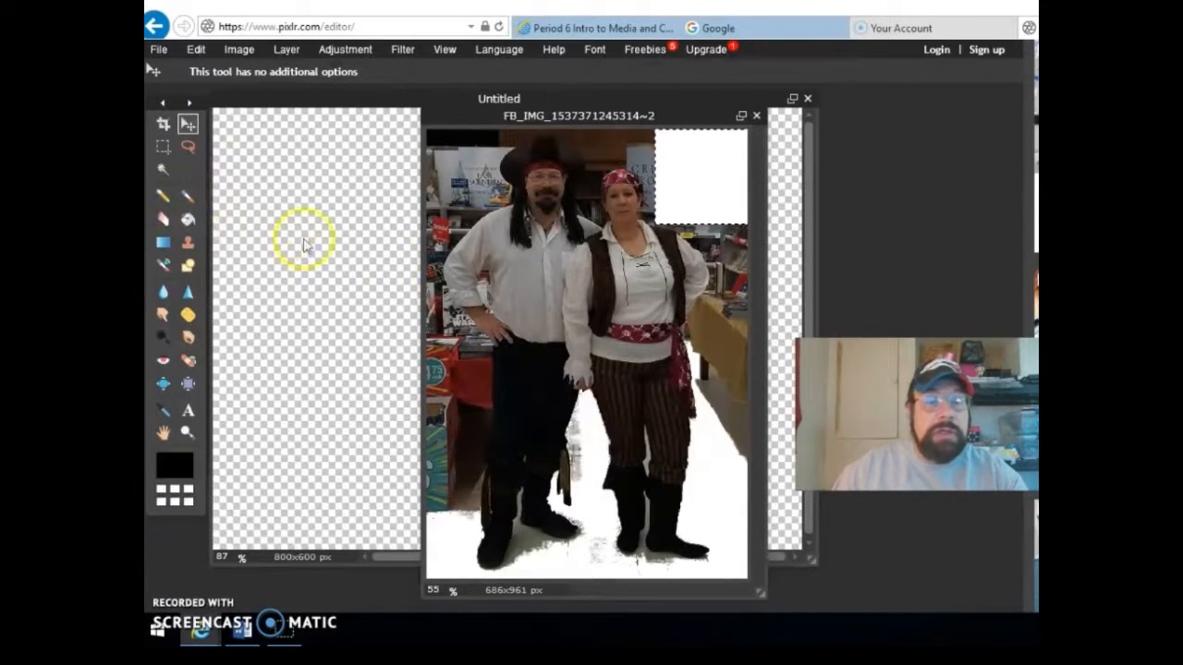
pyautogui.click(188, 432)
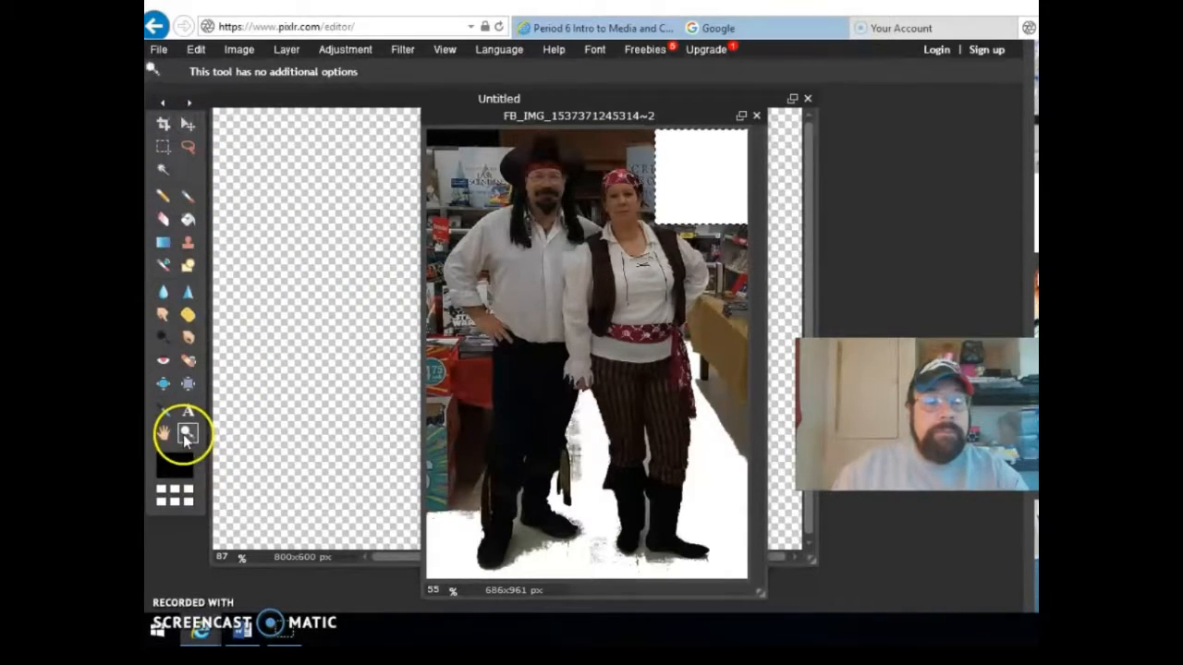
pyautogui.click(578, 207)
pyautogui.click(581, 206)
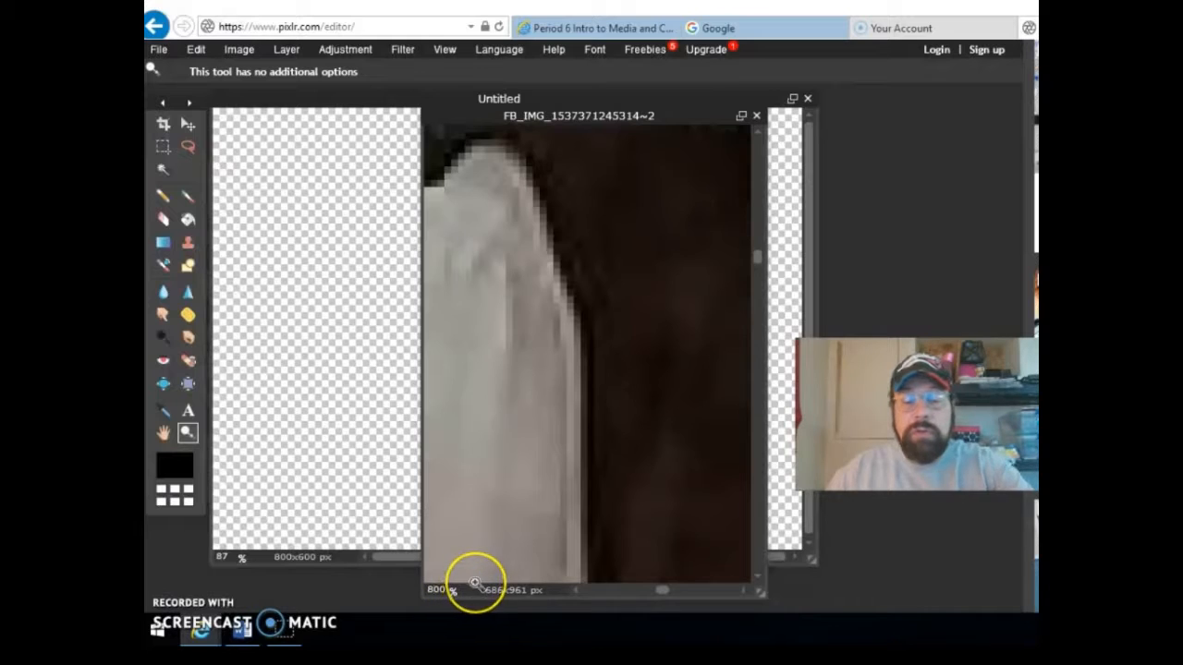
pyautogui.press('BackSpace')
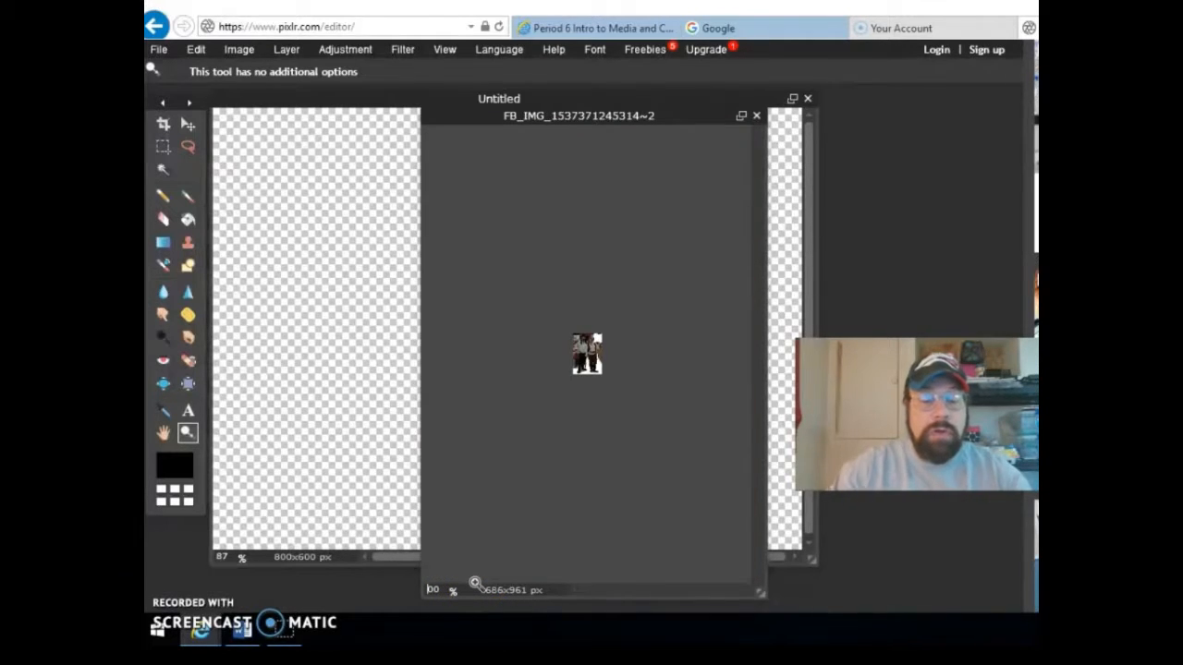
pyautogui.write('2')
pyautogui.press('Return')
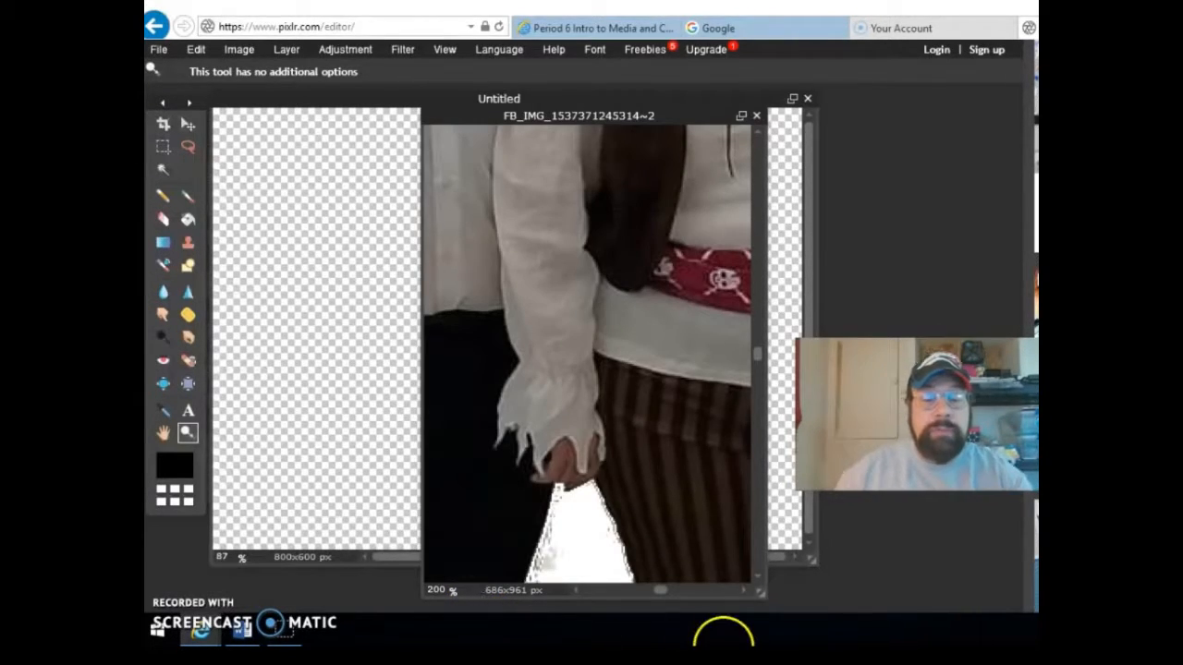
pyautogui.moveTo(755, 352); pyautogui.dragTo(755, 176)
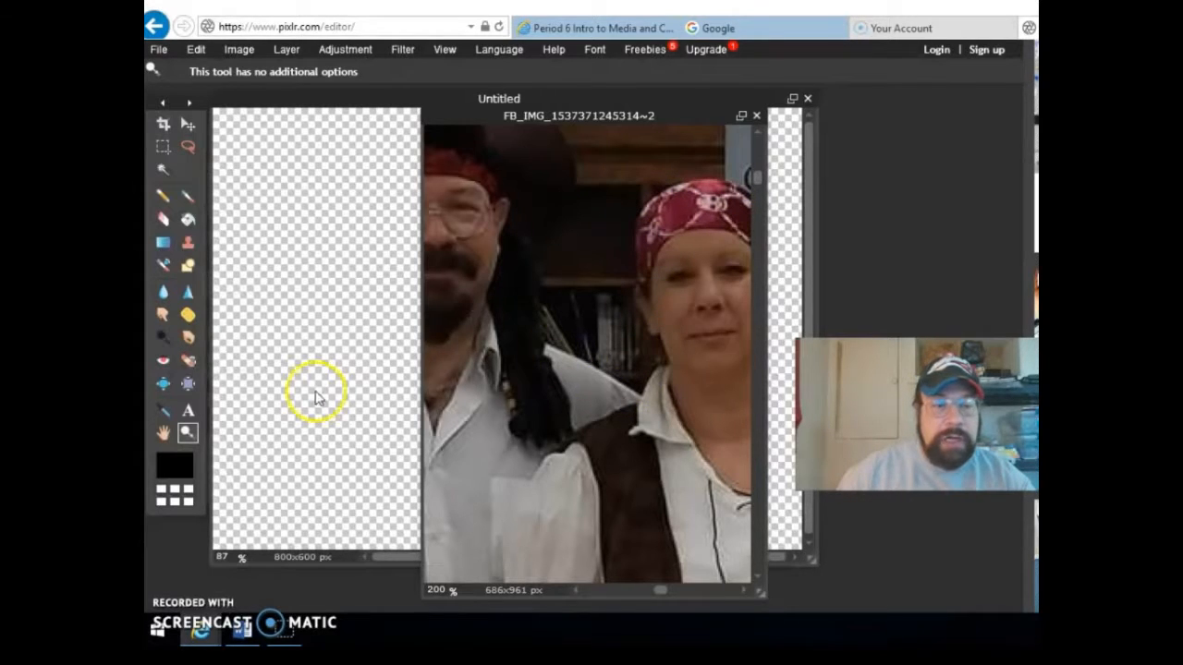
pyautogui.click(190, 147)
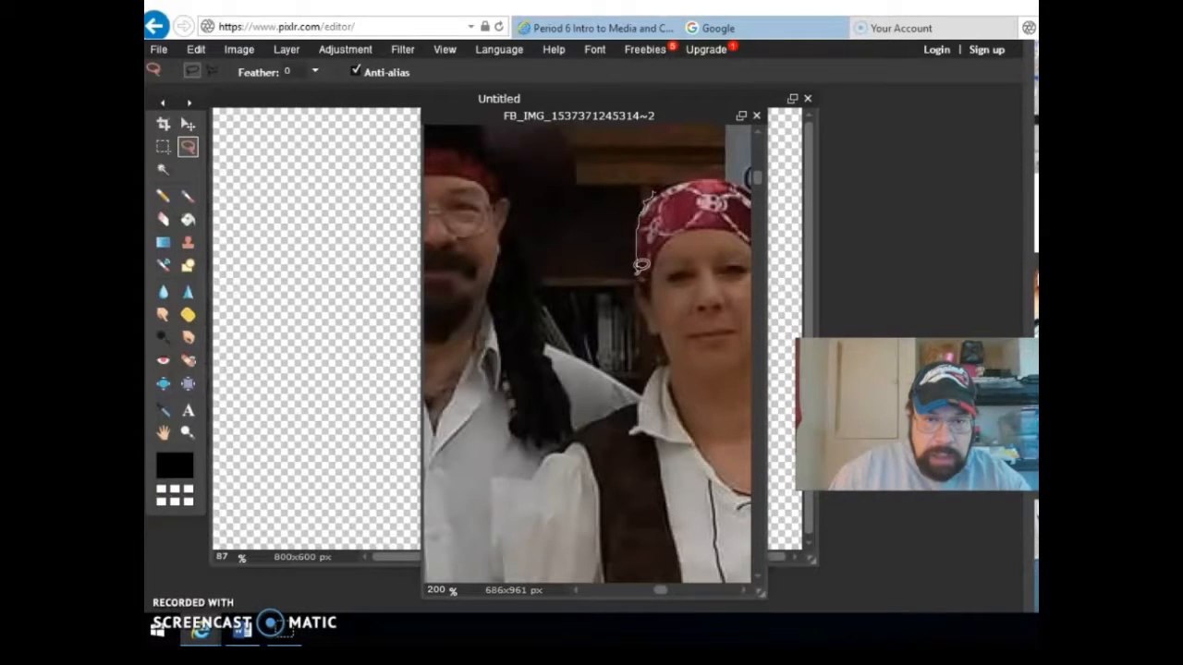
pyautogui.moveTo(641, 274)
pyautogui.mouseDown()
pyautogui.moveTo(666, 354)
pyautogui.moveTo(633, 392)
pyautogui.moveTo(548, 338)
pyautogui.moveTo(516, 210)
pyautogui.moveTo(520, 194)
pyautogui.moveTo(591, 172)
pyautogui.moveTo(575, 140)
pyautogui.moveTo(658, 194)
pyautogui.mouseUp()
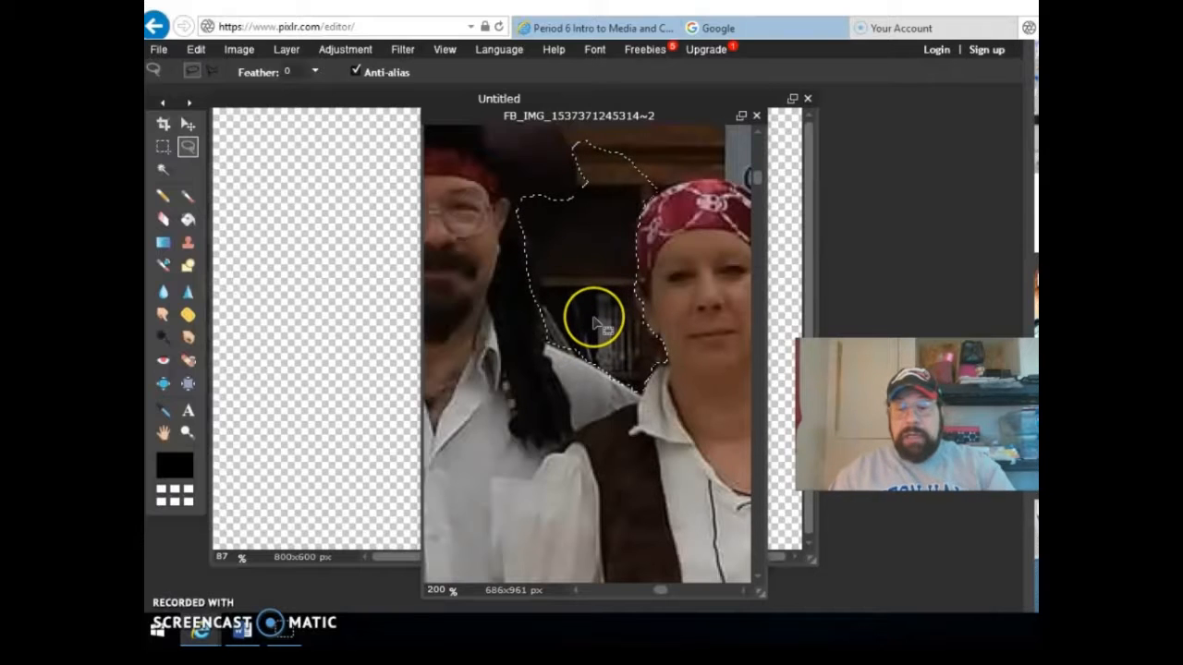
pyautogui.press('Delete')
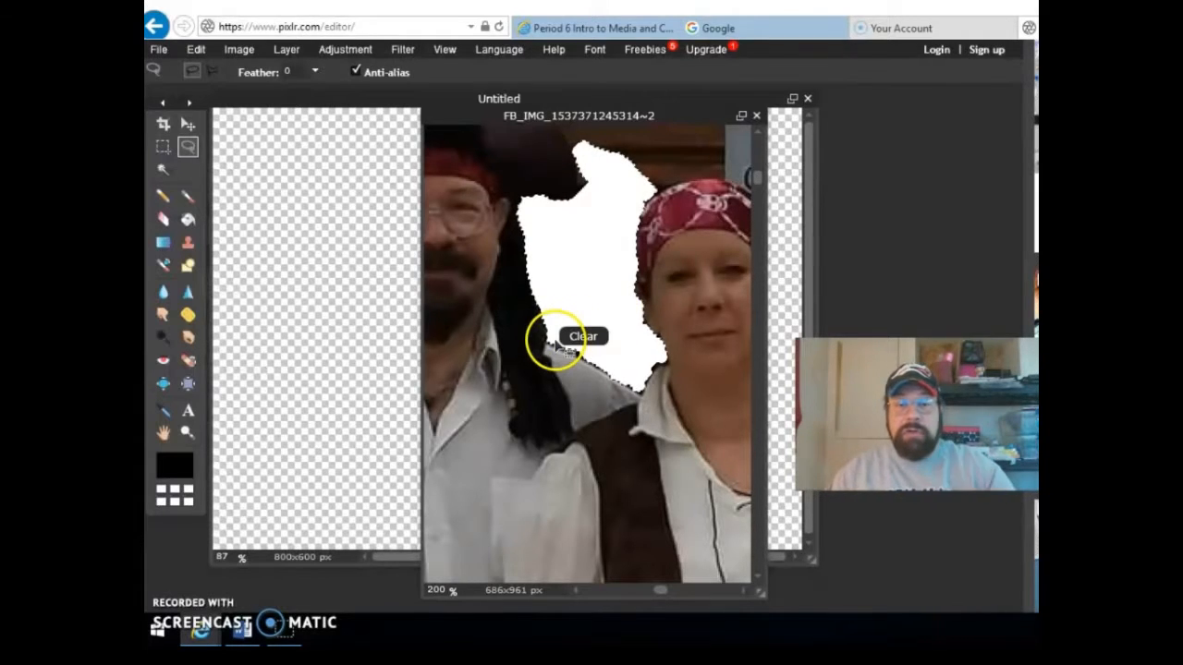
# - Examine the edges of the cleared area between the heads up close, then set the photo's zoom to 50%
pyautogui.scroll(2, 563, 354)
pyautogui.scroll(1, 569, 352)
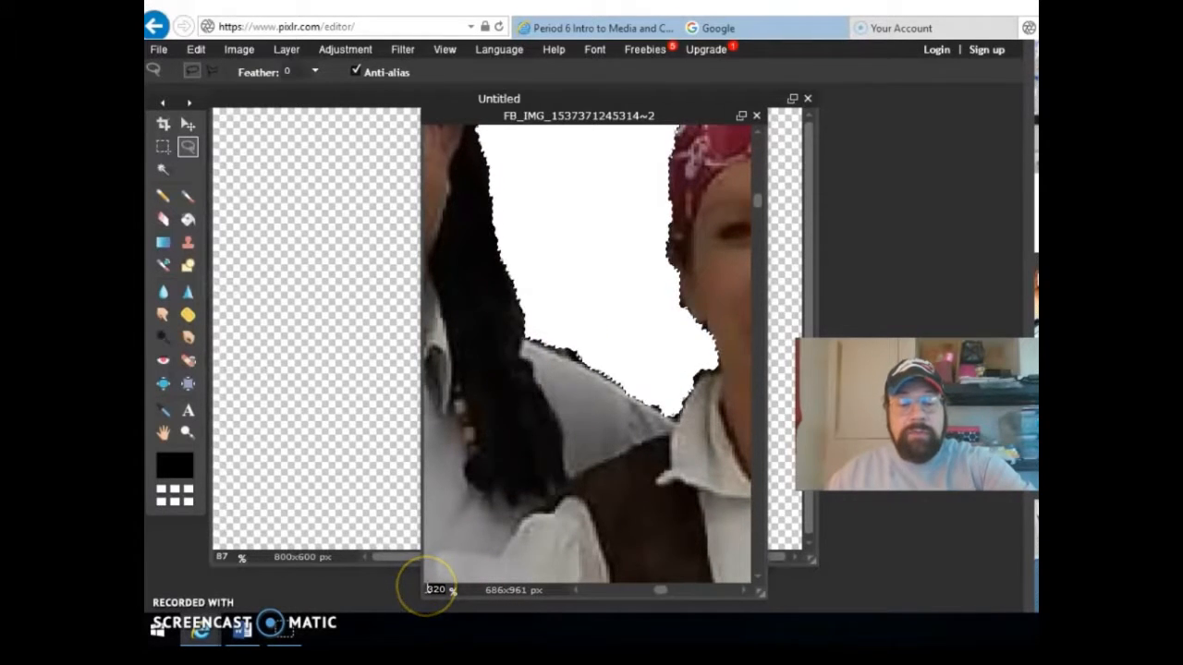
pyautogui.write('5')
pyautogui.write('0')
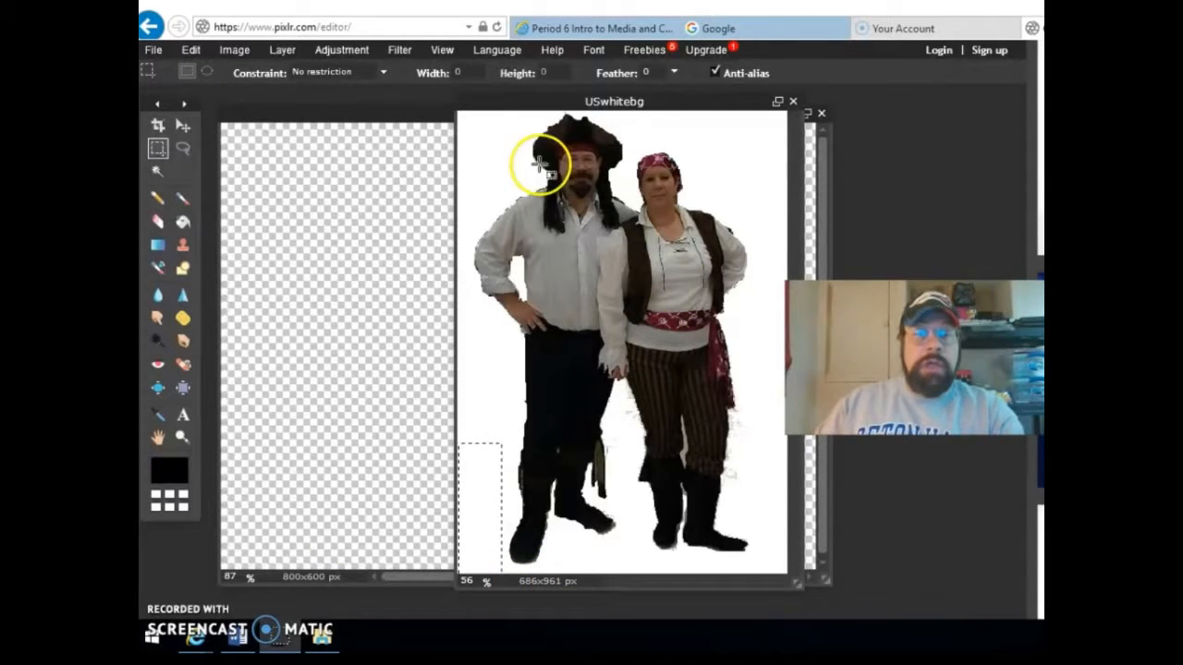
# - Resize the USwhitebg photo to 428 x 600 pixels with its proportions constrained
pyautogui.click(244, 58)
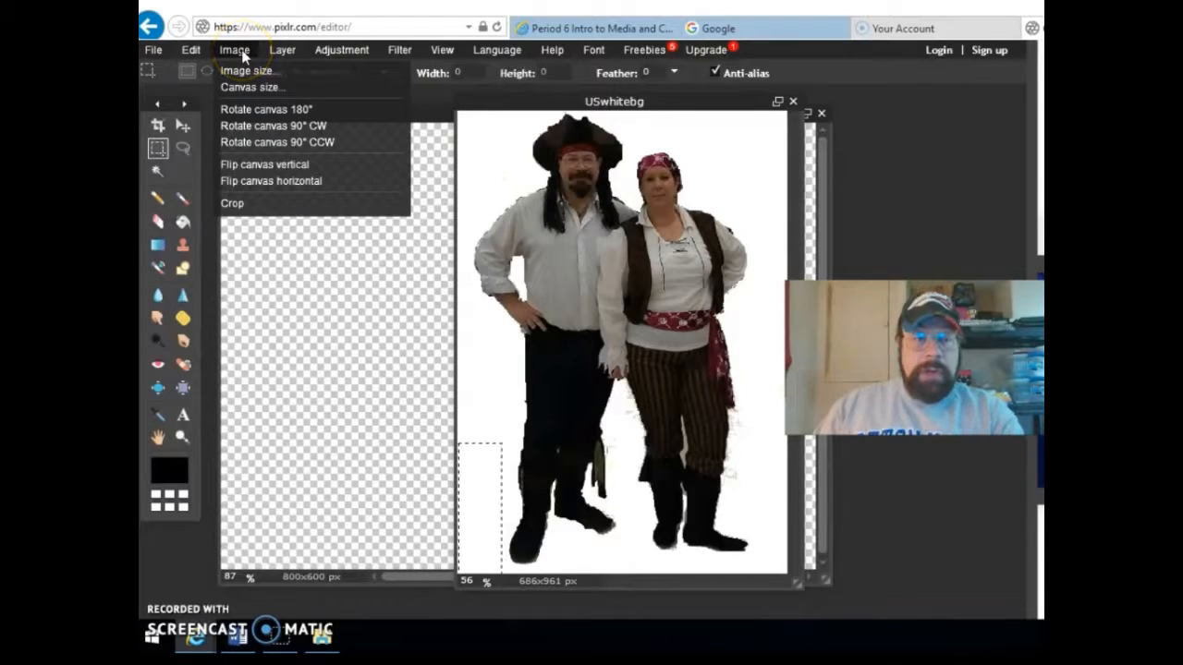
pyautogui.click(251, 72)
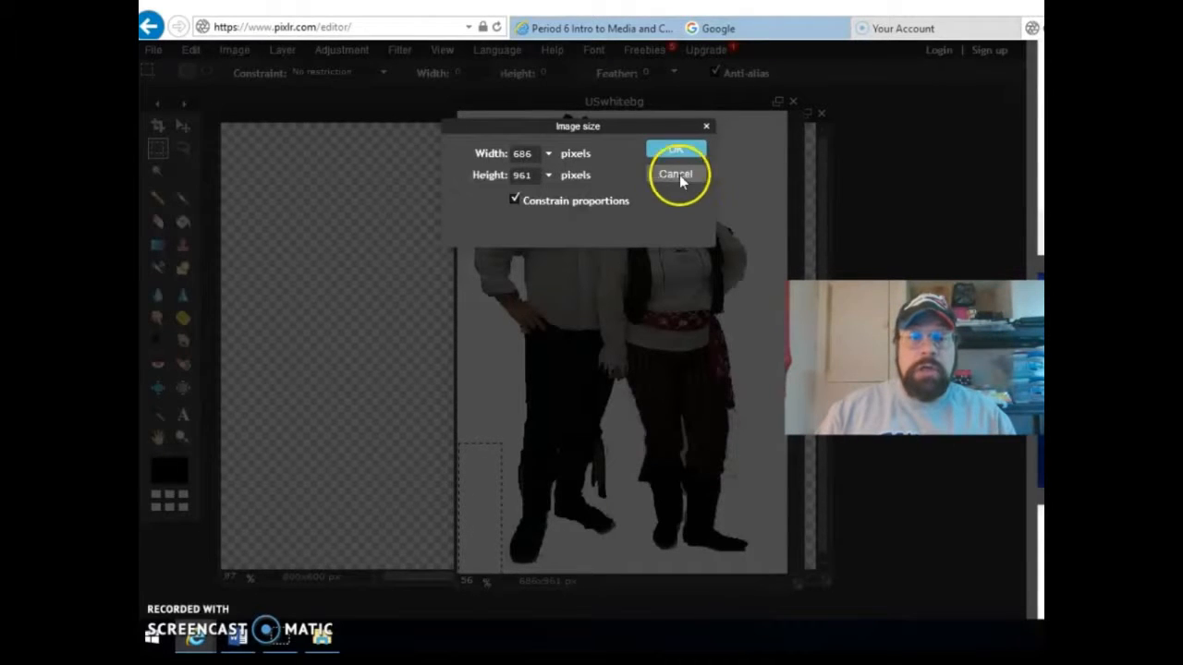
pyautogui.click(549, 176)
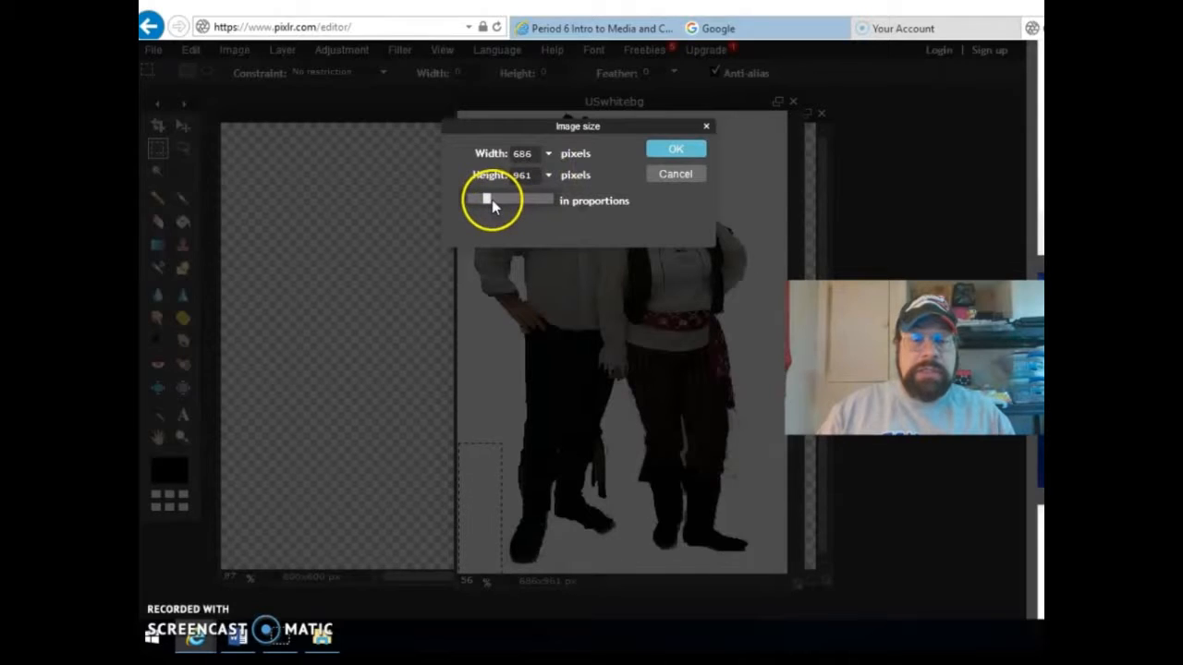
pyautogui.moveTo(493, 200); pyautogui.dragTo(479, 207)
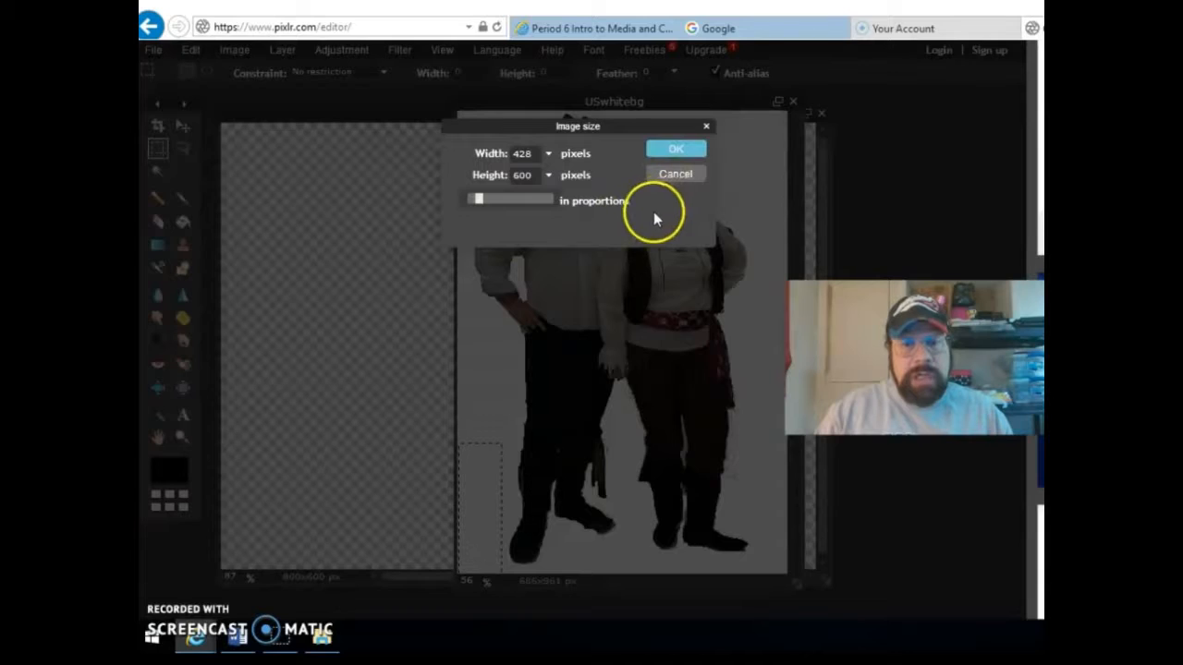
pyautogui.click(684, 157)
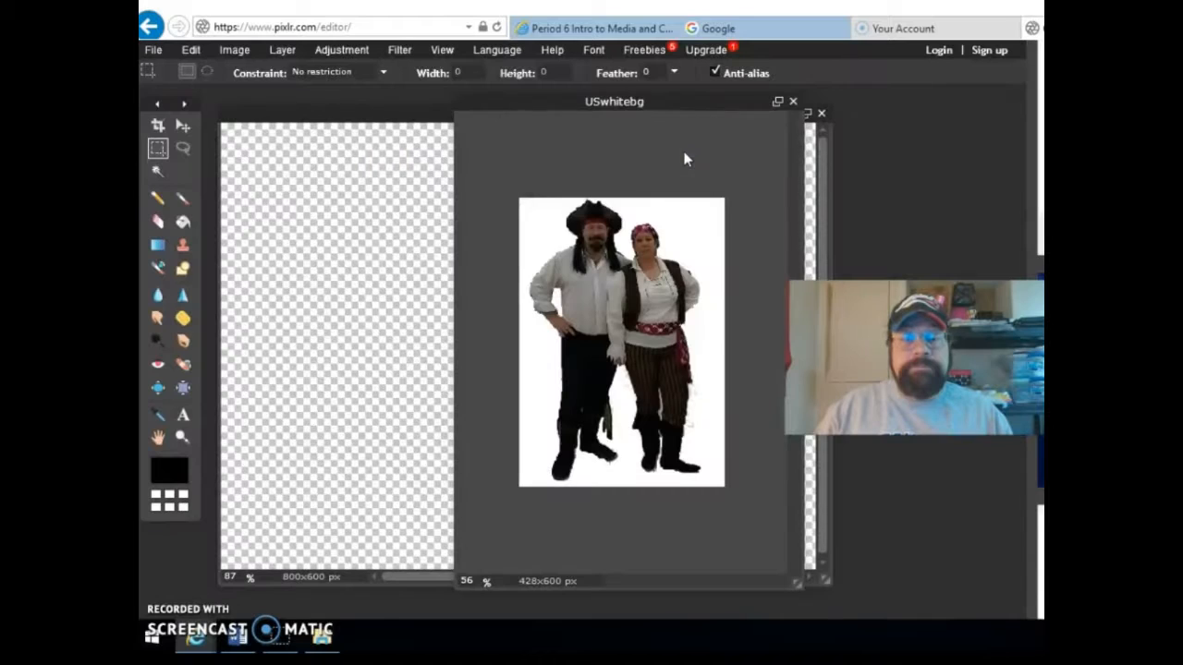
# - Select the white background with the Wand tool at tolerance 21, then invert the selection and copy the couple
pyautogui.scroll(-1, 500, 533)
pyautogui.scroll(6, 500, 533)
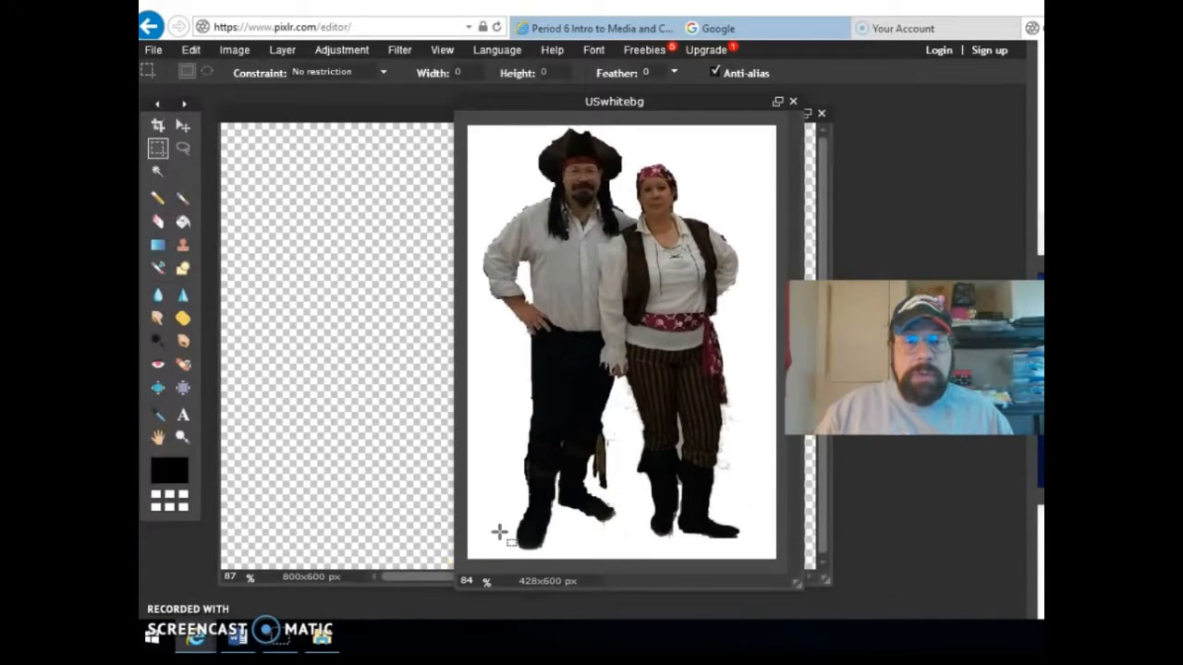
pyautogui.scroll(-2, 499, 533)
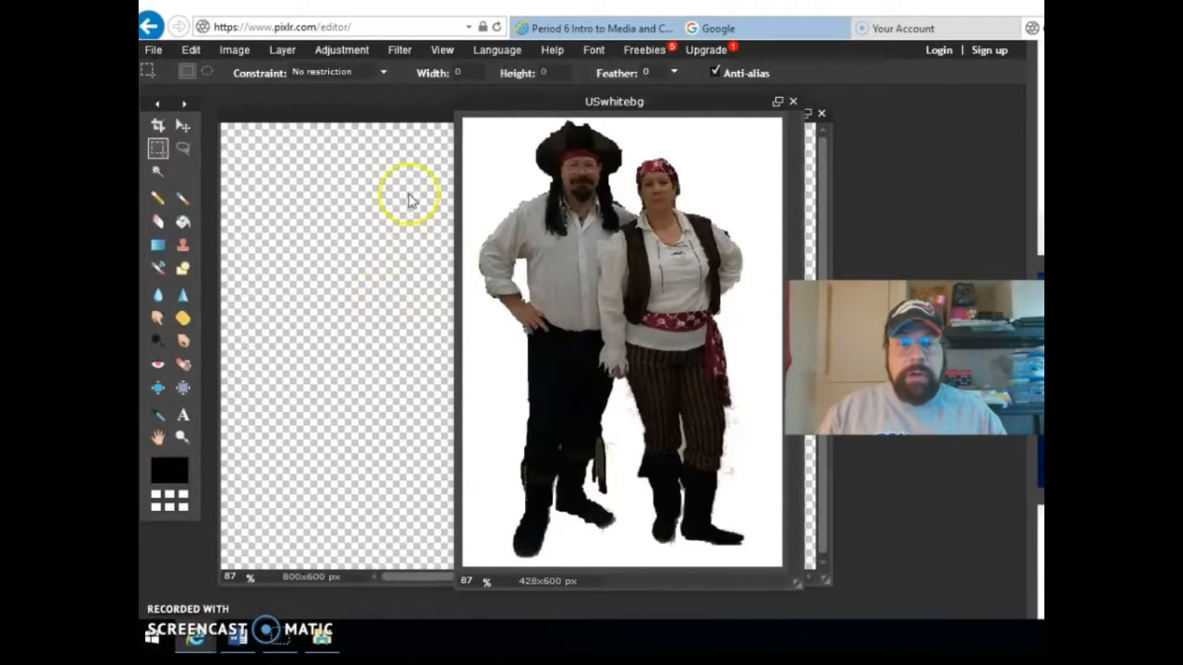
pyautogui.click(158, 172)
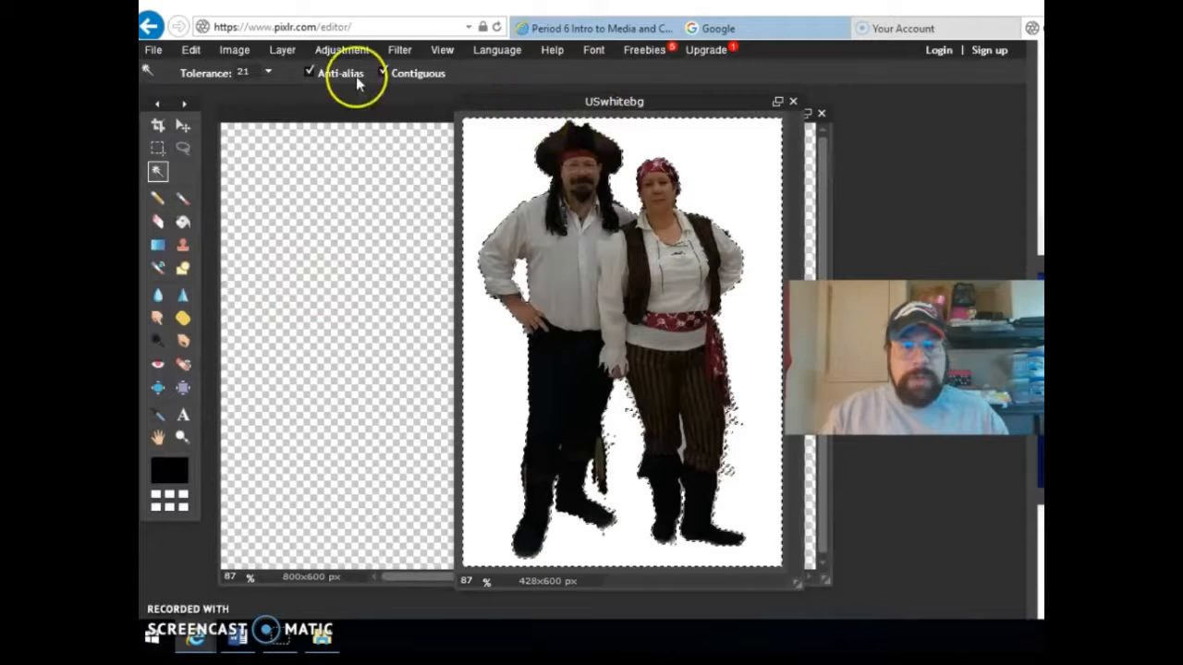
pyautogui.click(237, 50)
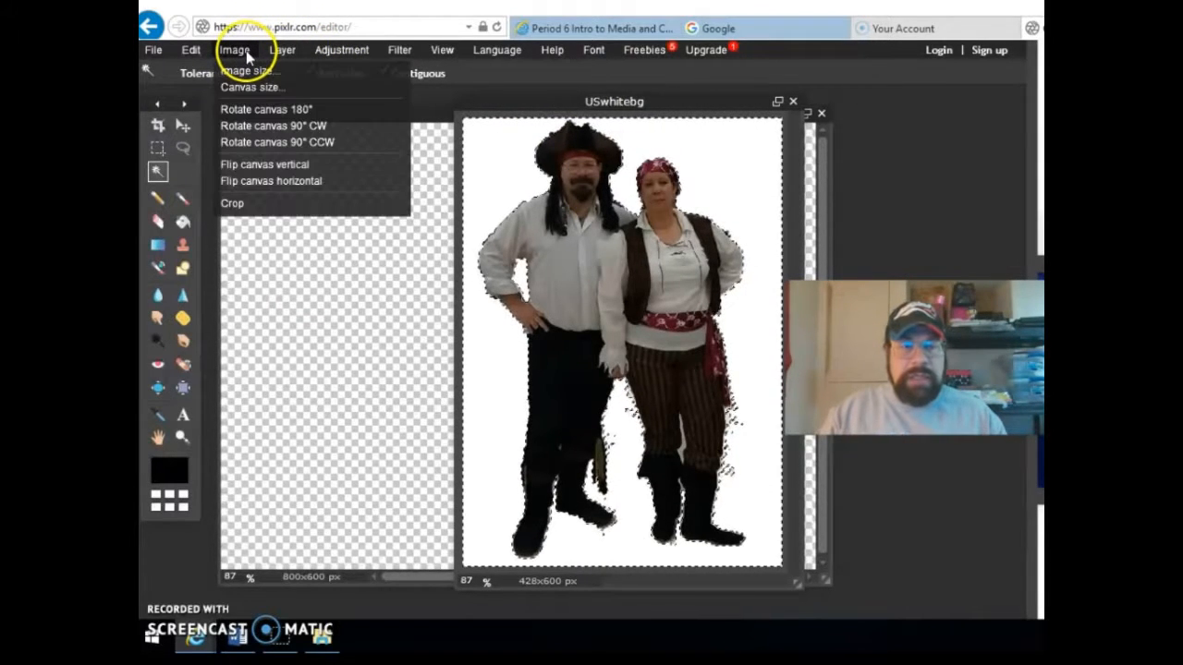
pyautogui.click(197, 52)
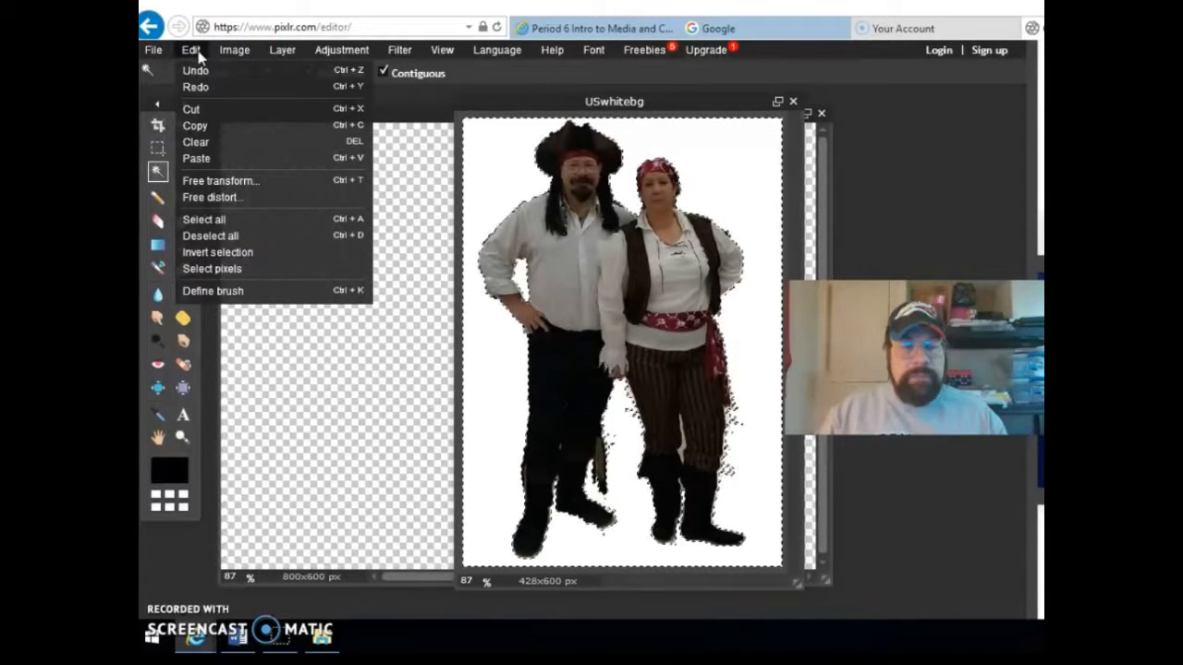
pyautogui.click(260, 253)
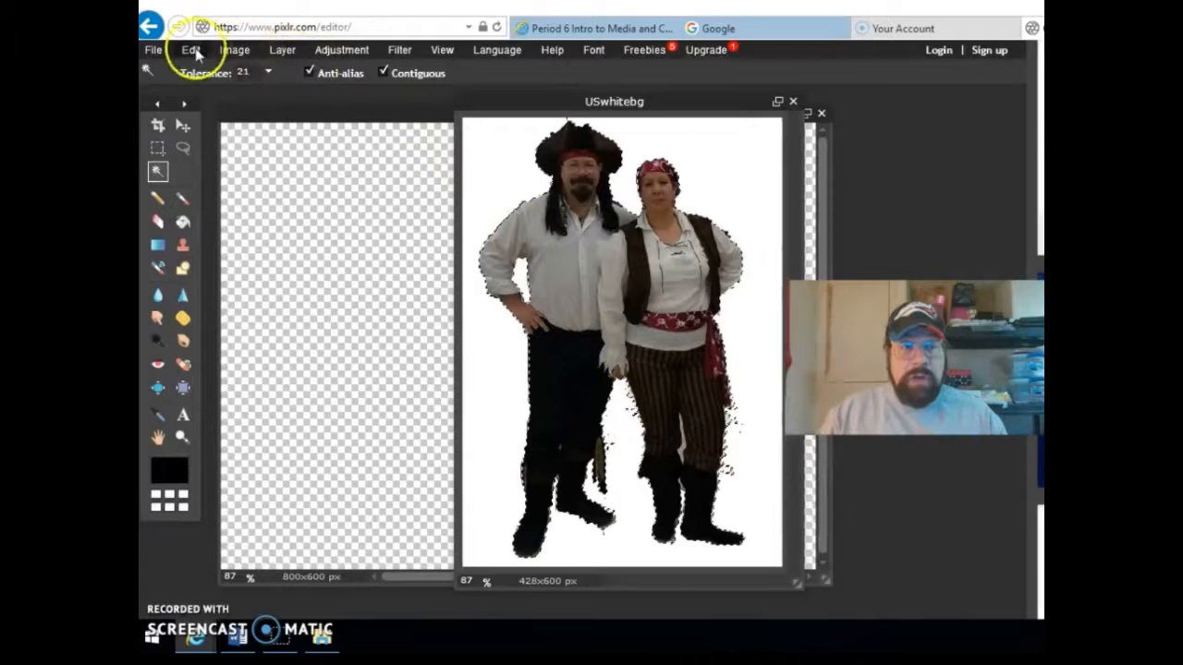
pyautogui.click(155, 52)
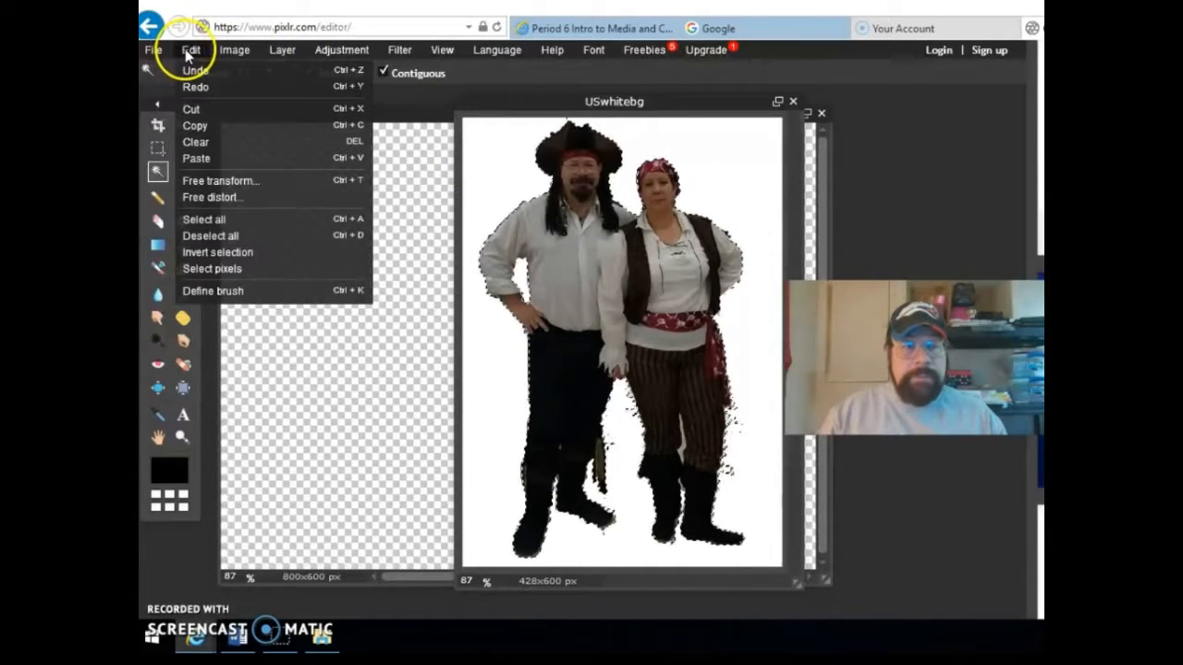
pyautogui.click(232, 126)
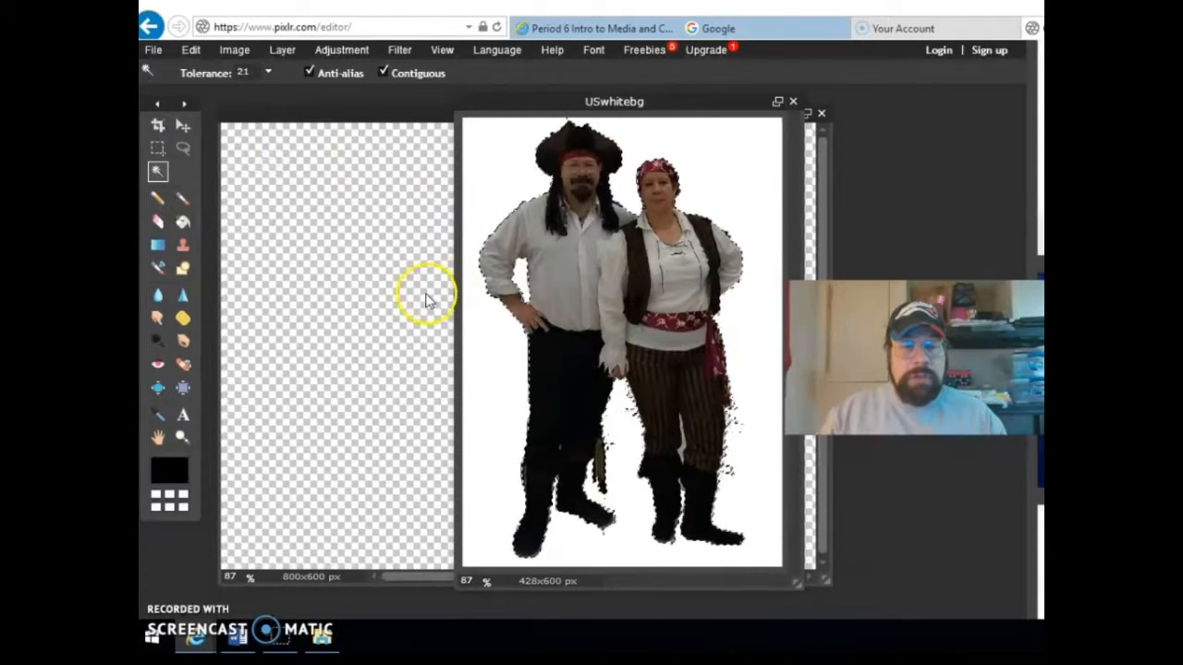
# - Close the USwhitebg photo without saving and paste the copied couple onto the blank transparent canvas
pyautogui.click(793, 102)
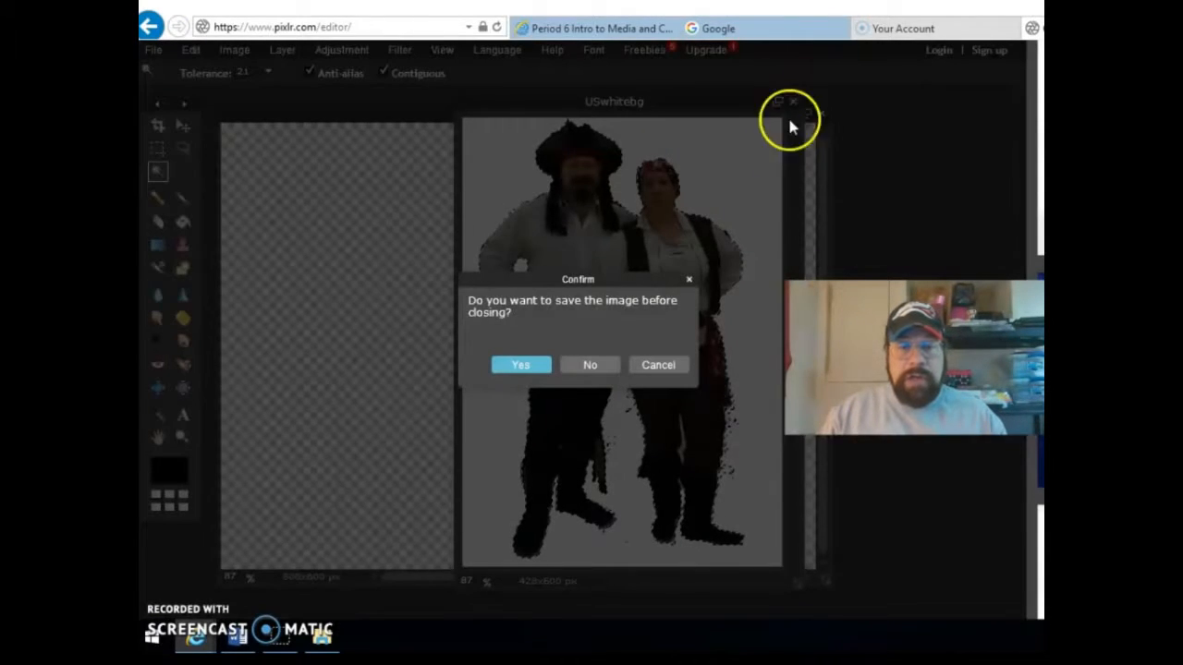
pyautogui.click(575, 364)
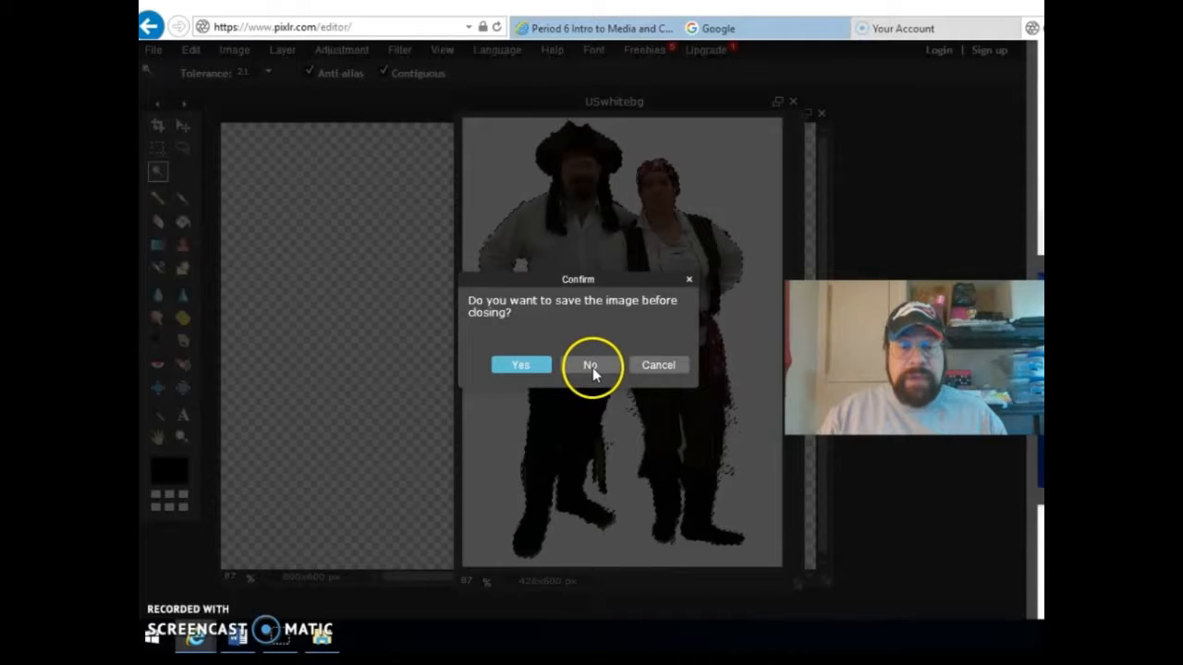
pyautogui.click(593, 365)
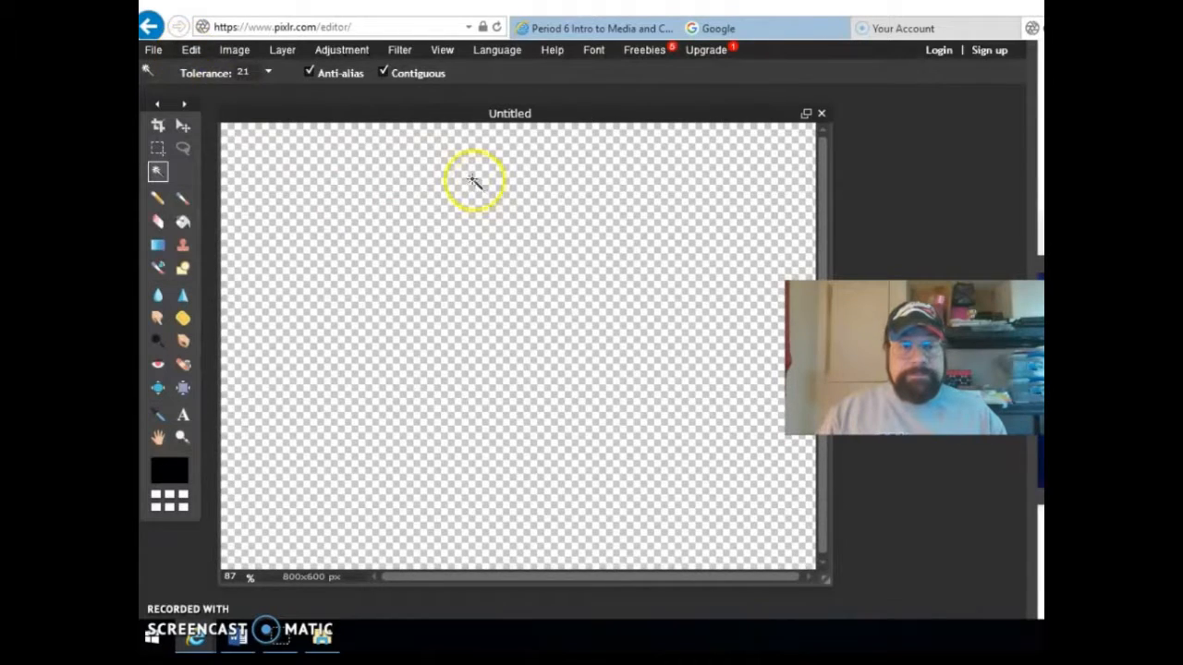
pyautogui.click(191, 53)
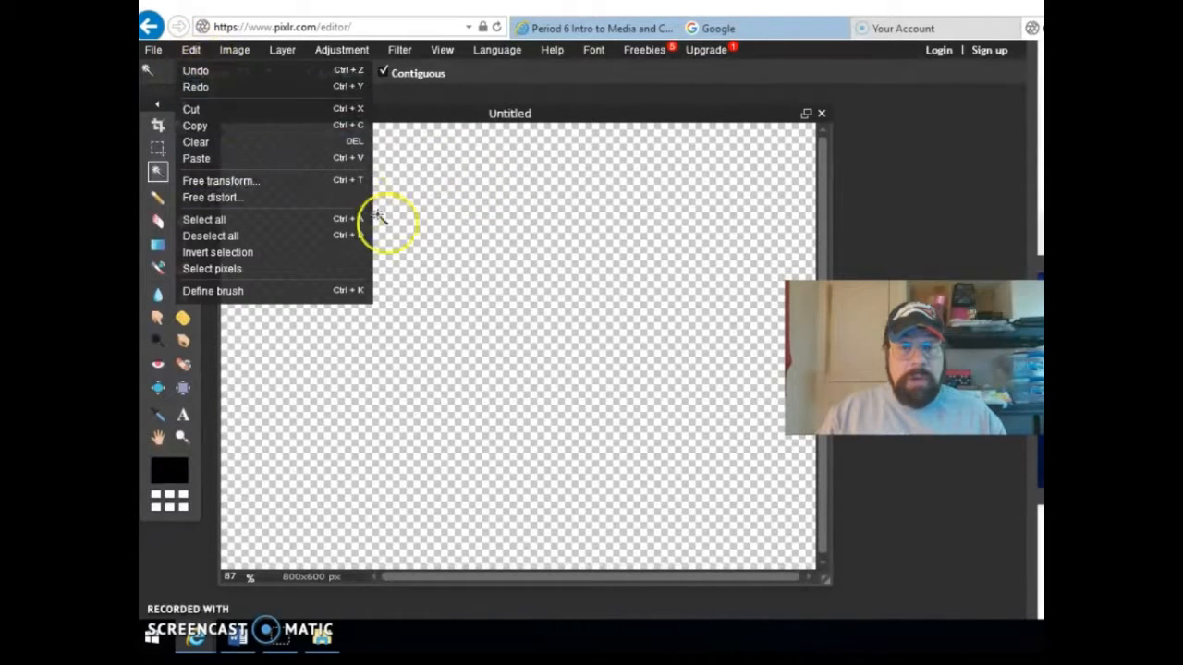
pyautogui.click(205, 158)
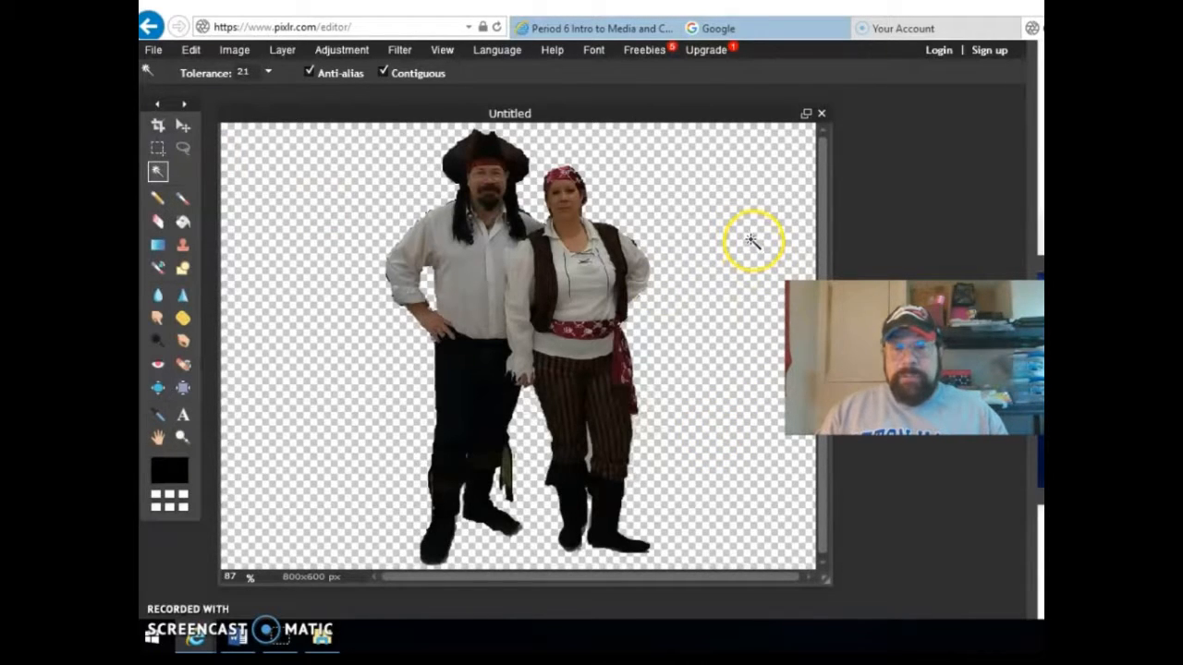
# - Save the pasted cutout as a transparent, full-quality PNG named wifeandI1 in the Plixr stuff folder
pyautogui.click(154, 51)
pyautogui.click(181, 125)
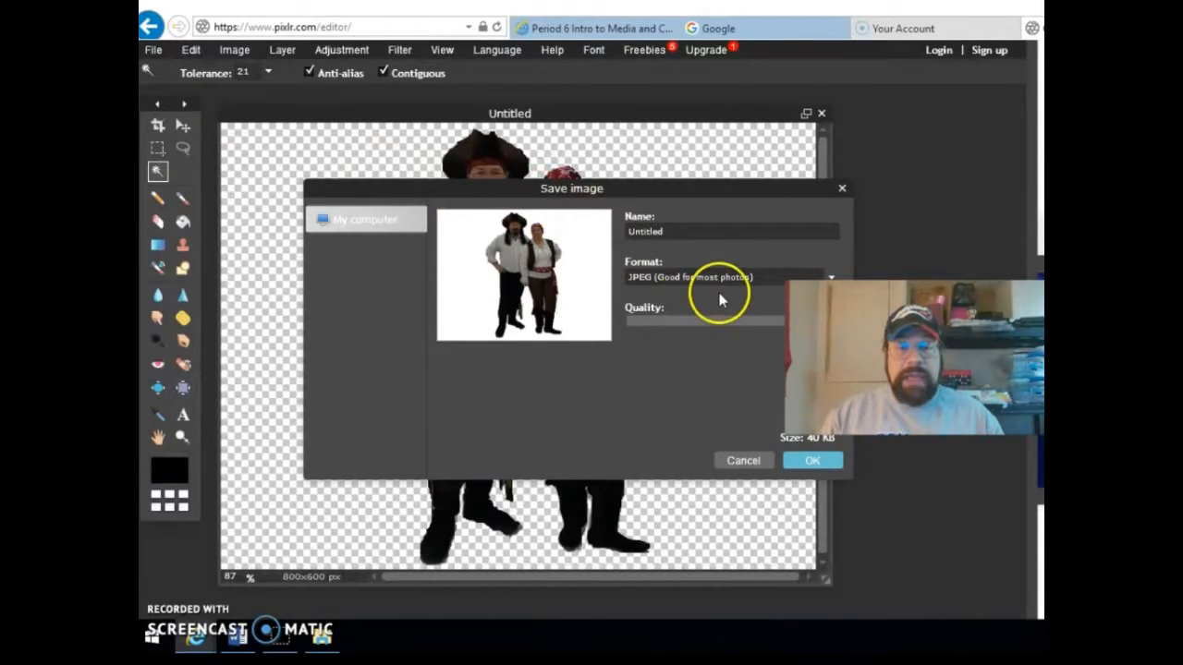
pyautogui.click(721, 280)
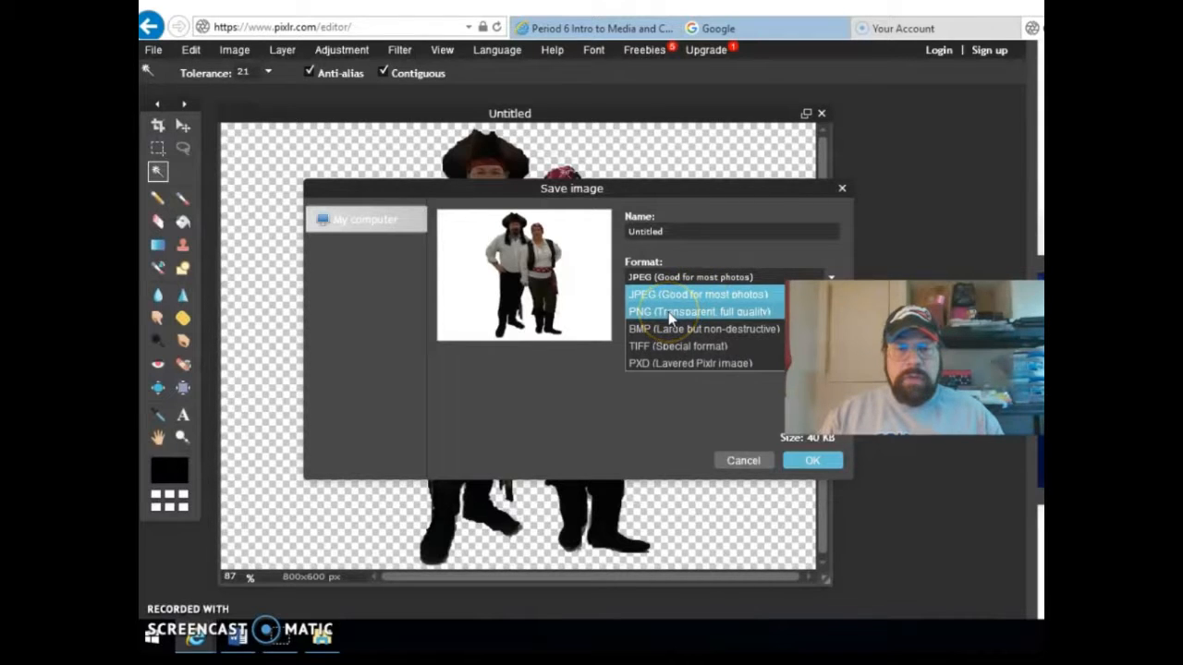
pyautogui.click(668, 311)
pyautogui.moveTo(672, 232); pyautogui.dragTo(604, 246)
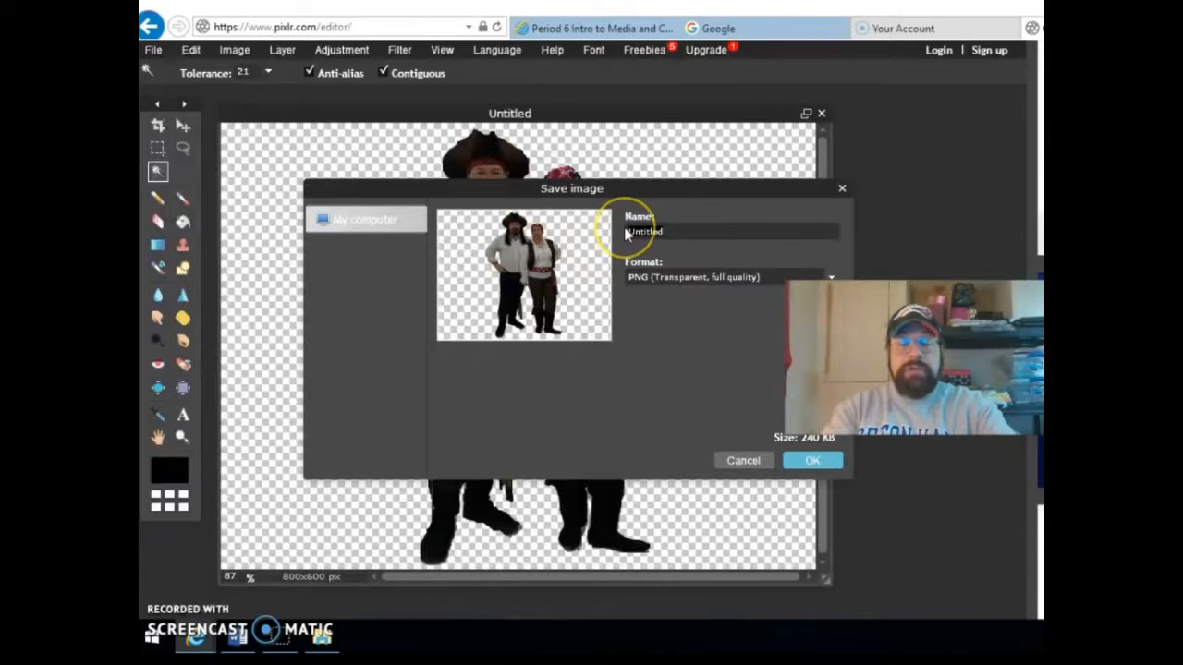
pyautogui.press('BackSpace')
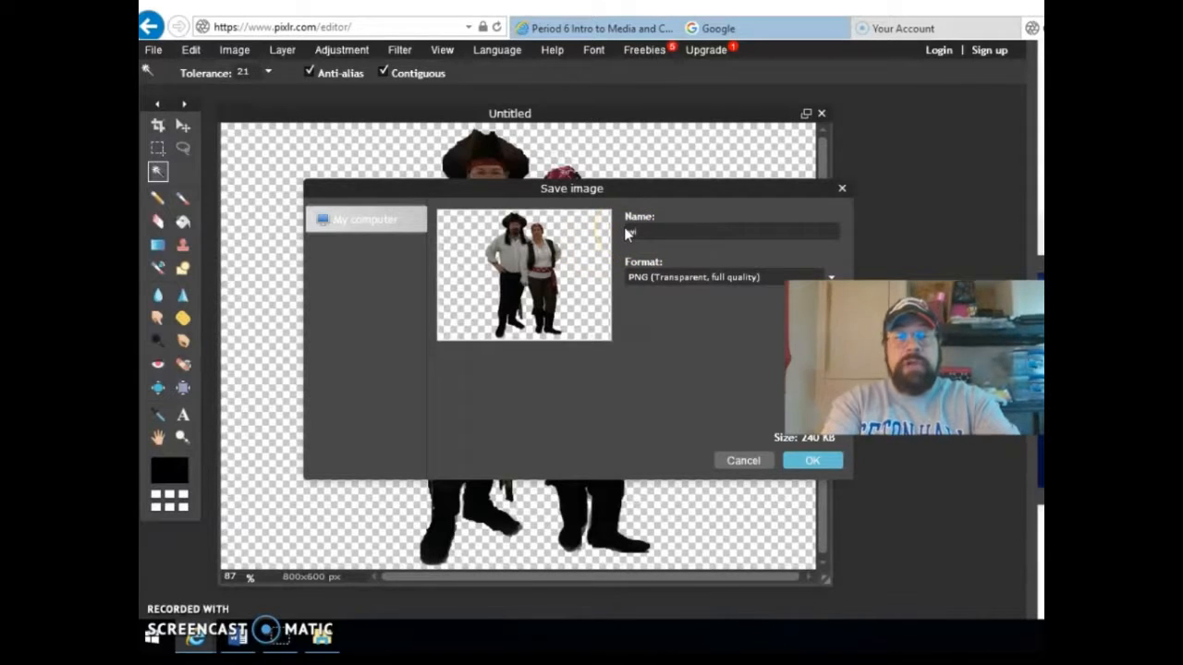
pyautogui.write('wifeand11')
pyautogui.click(813, 467)
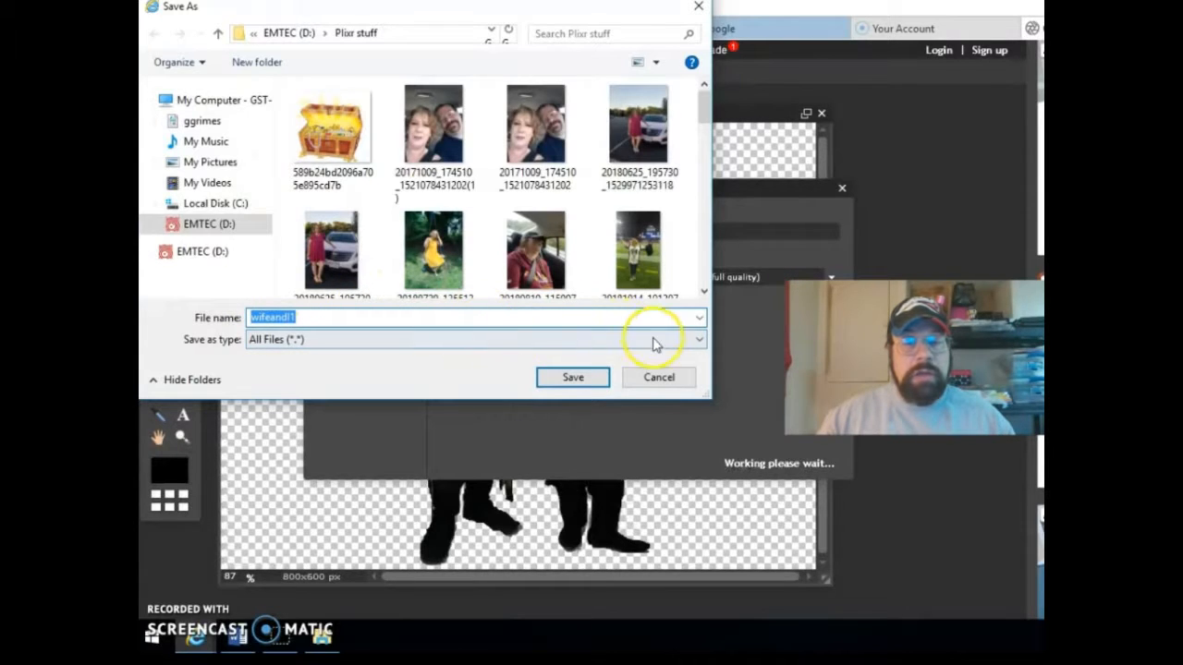
pyautogui.click(596, 381)
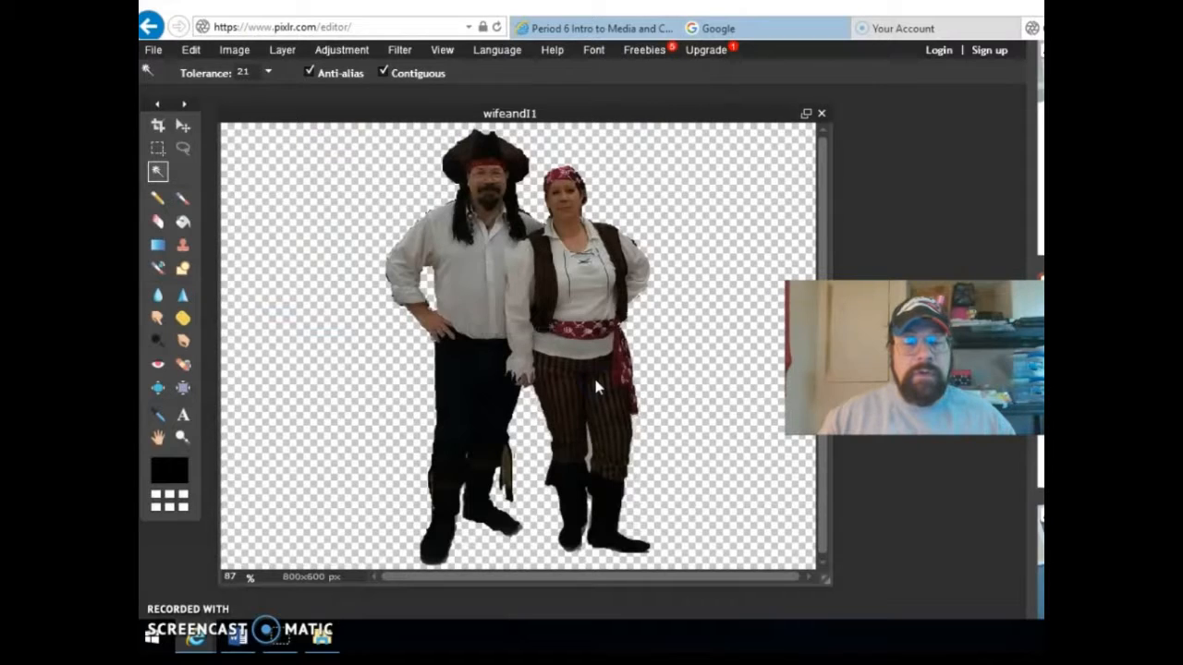
# - Close the wifeandI1 image without saving it again and dismiss the start screen
pyautogui.click(821, 115)
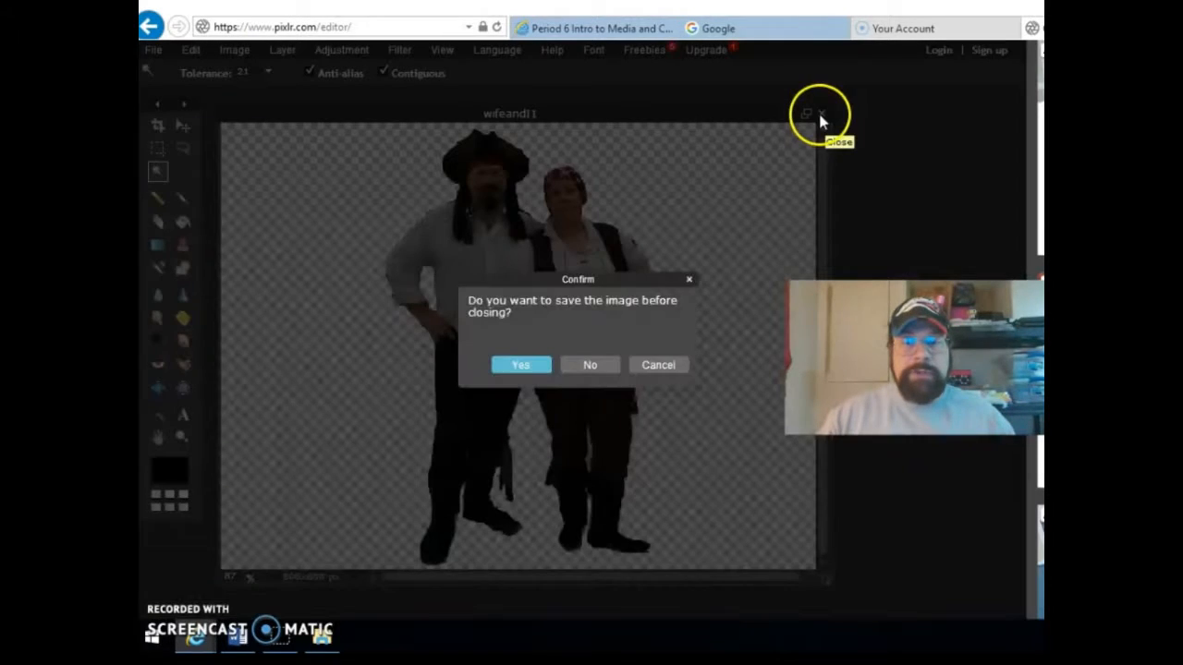
pyautogui.click(583, 361)
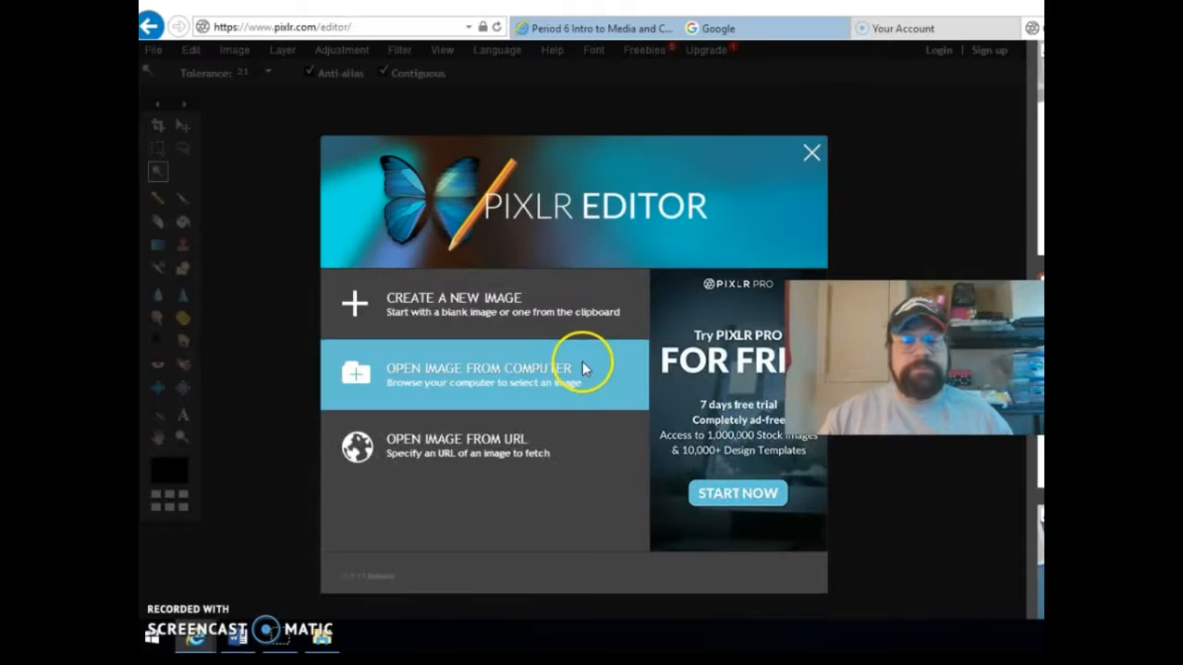
pyautogui.click(811, 154)
# - Open the layered PXD project with the beach scene from the Plixr stuff folder
pyautogui.click(154, 51)
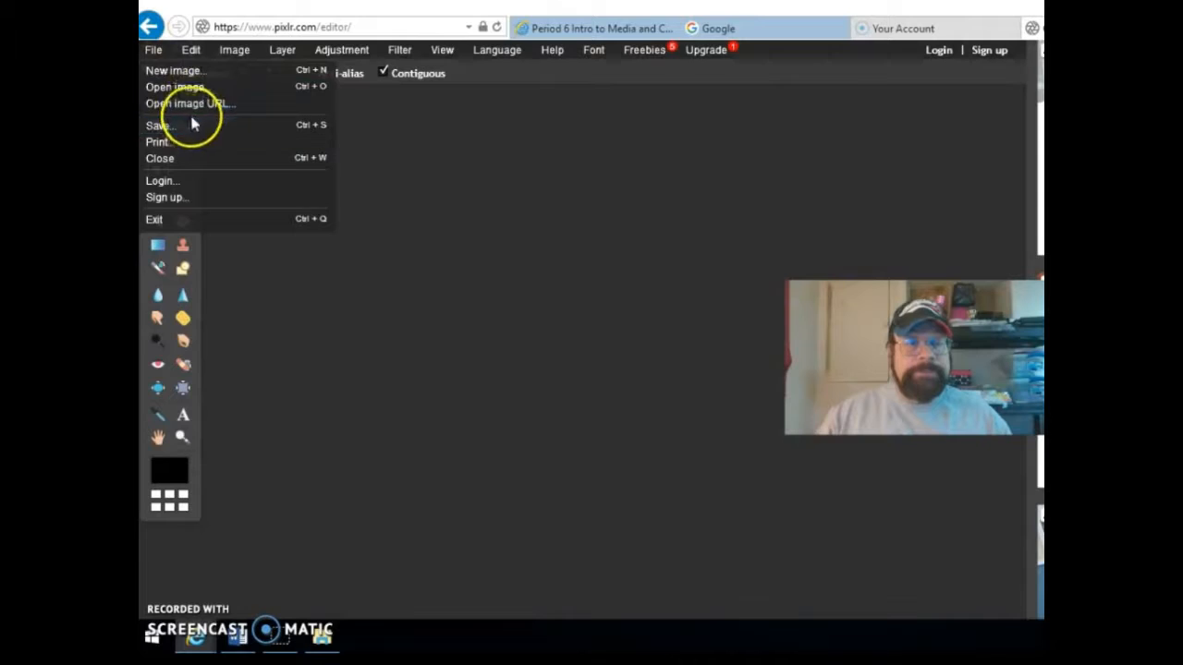
pyautogui.click(190, 87)
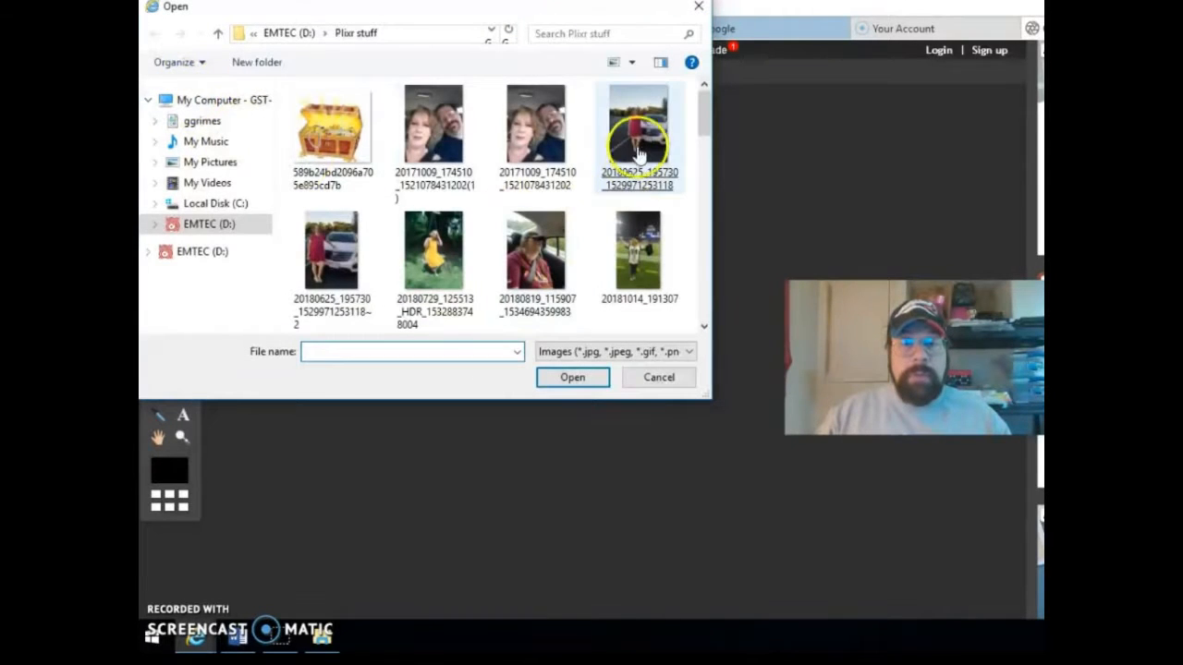
pyautogui.moveTo(701, 114); pyautogui.dragTo(707, 189)
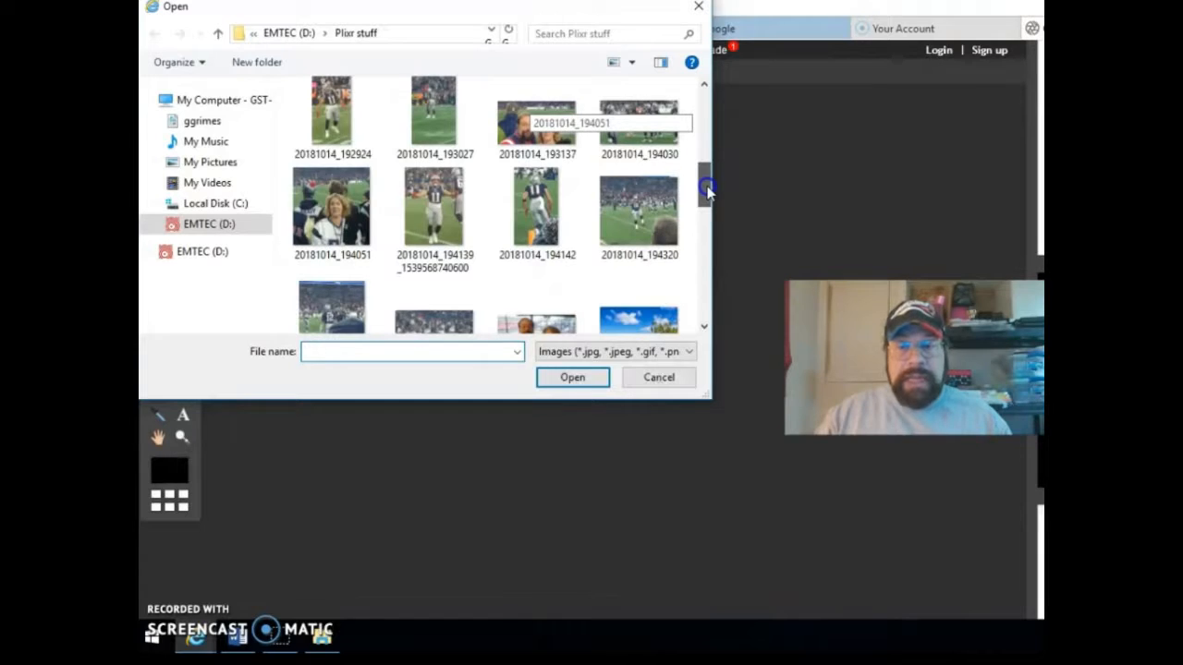
pyautogui.moveTo(707, 189); pyautogui.dragTo(726, 270)
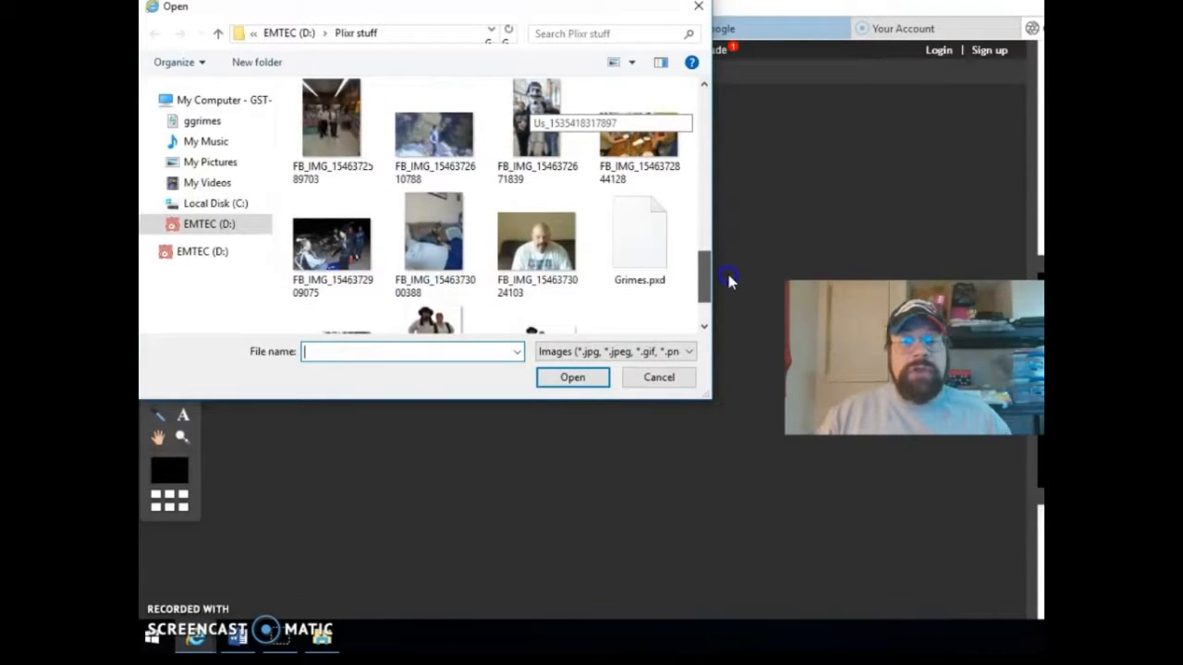
pyautogui.doubleClick(637, 251)
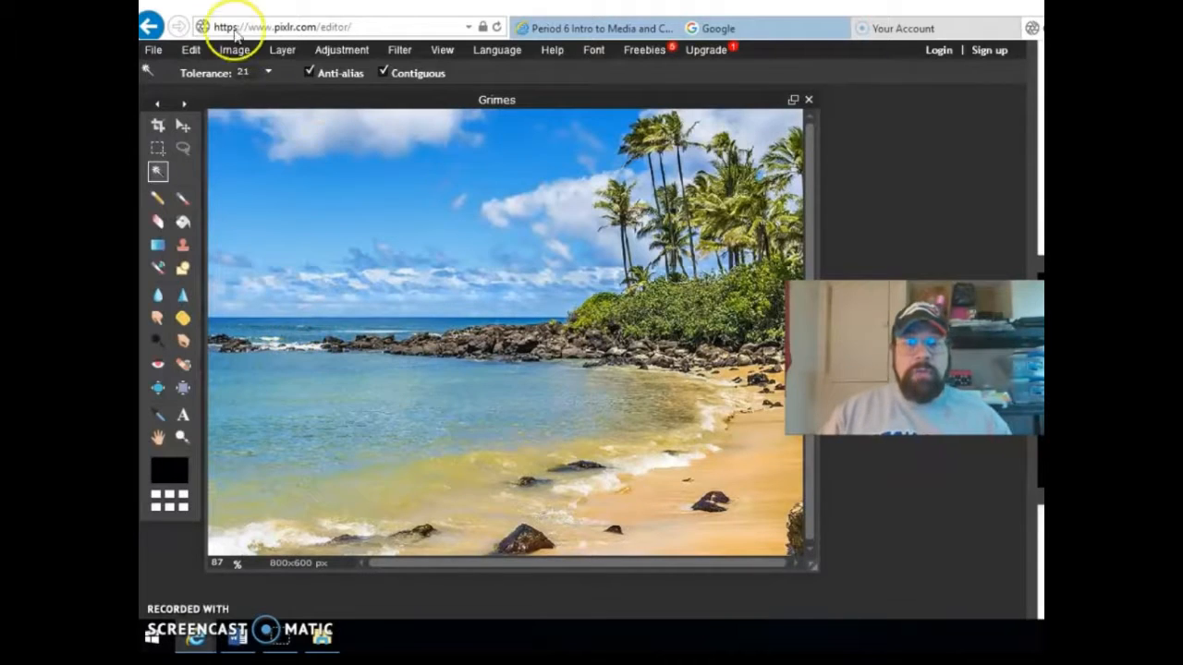
# - Add the wifeandI1 cutout image from the Plixr stuff folder as a layer over the beach scene
pyautogui.click(276, 54)
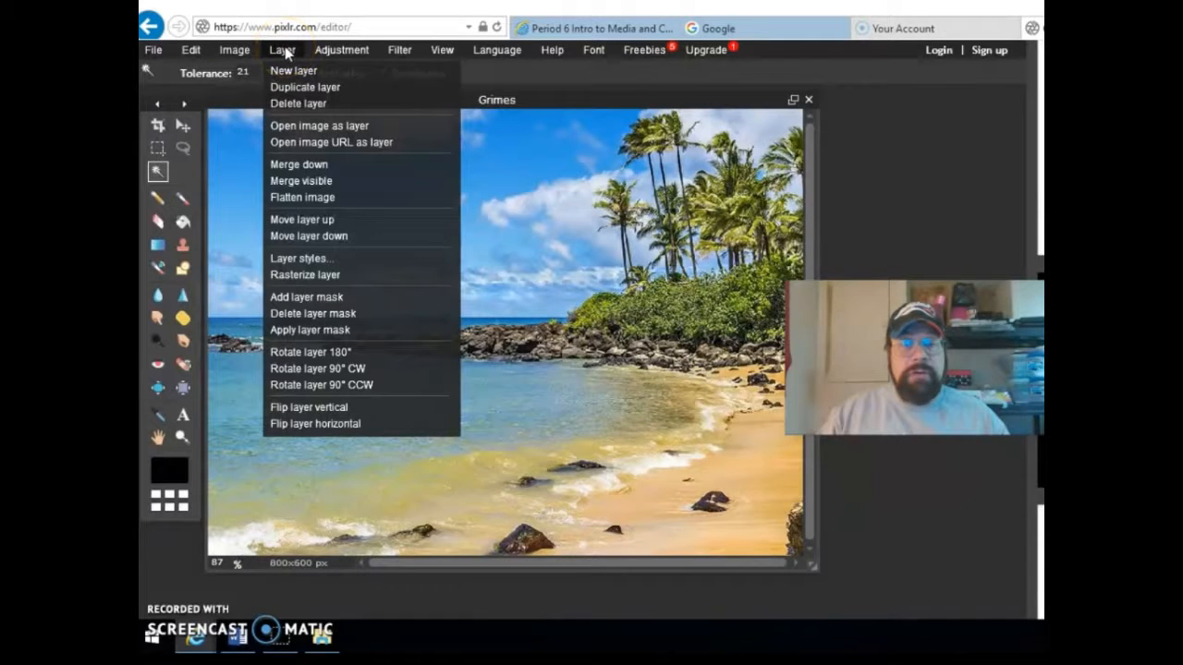
pyautogui.click(333, 128)
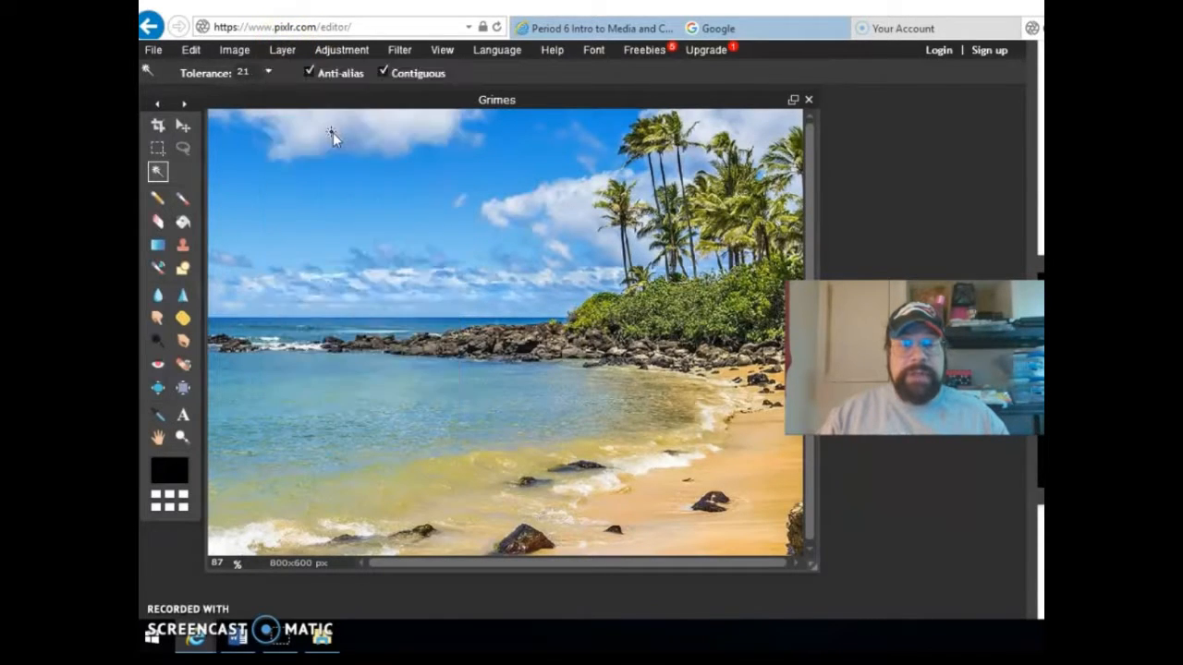
pyautogui.click(699, 138)
pyautogui.moveTo(700, 139); pyautogui.dragTo(699, 312)
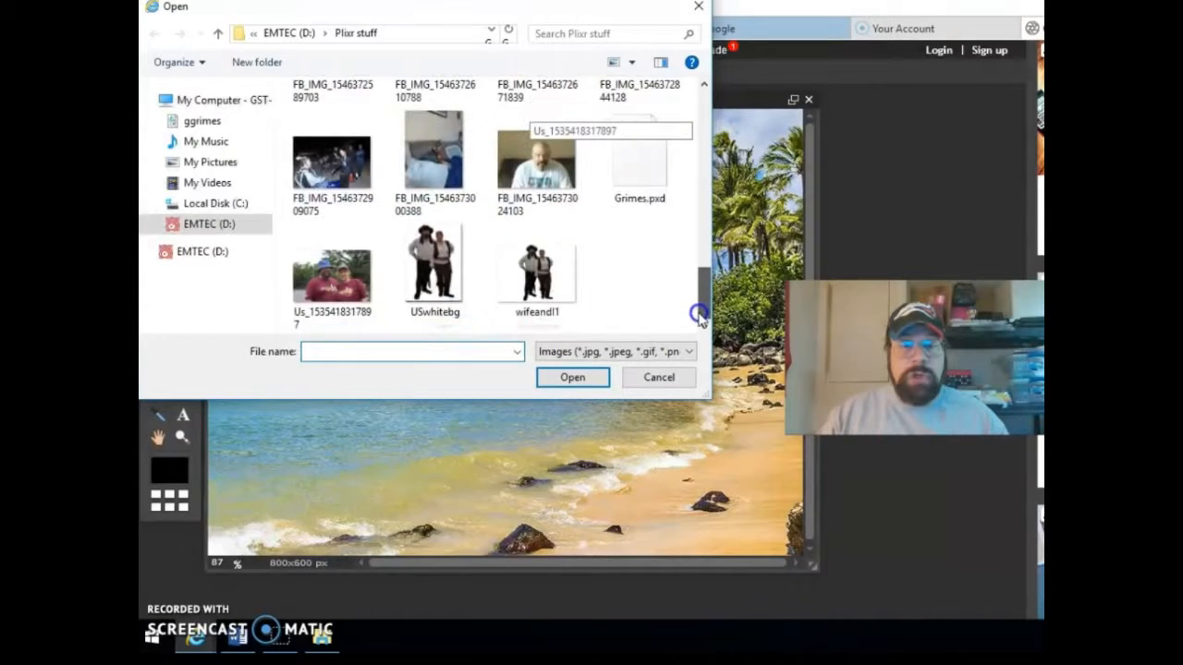
pyautogui.doubleClick(528, 267)
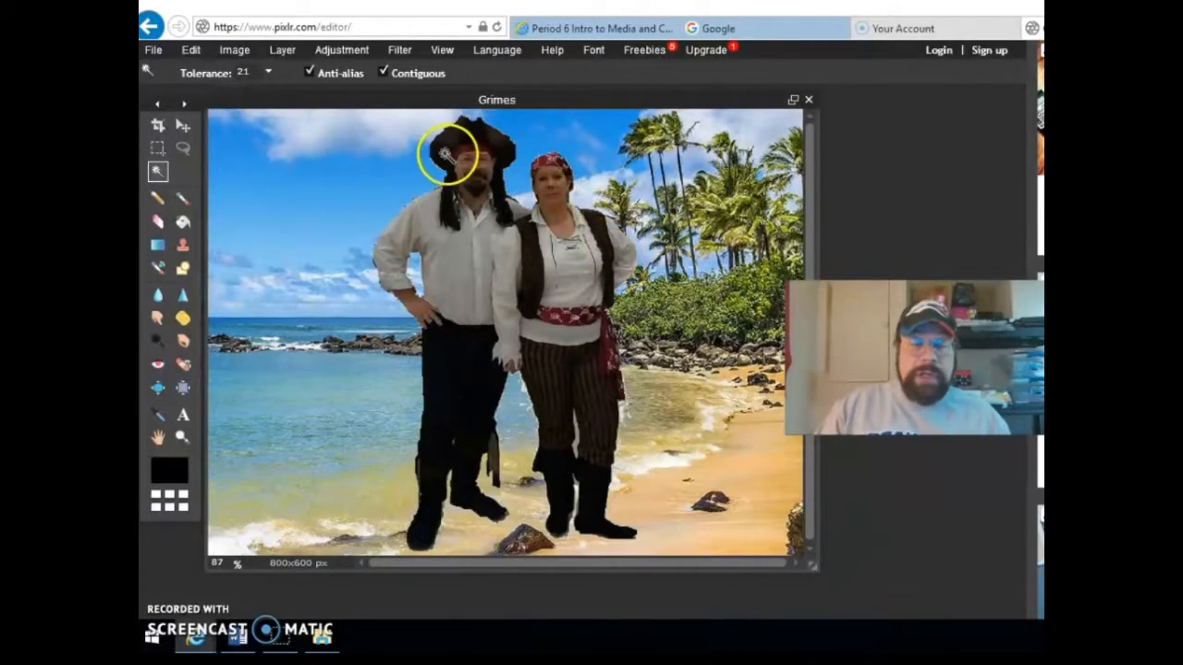
# - Free transform the couple cutout, shrinking it proportionally and moving it onto the sand in the beach scene's lower right part
pyautogui.click(342, 51)
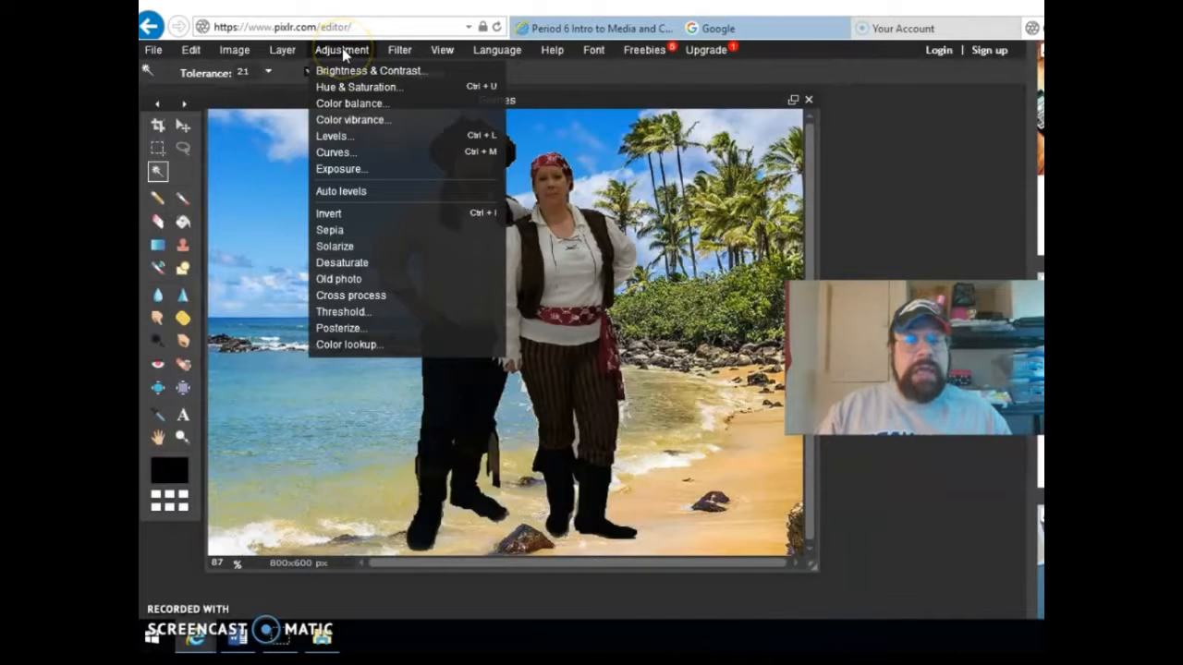
pyautogui.moveTo(286, 51)
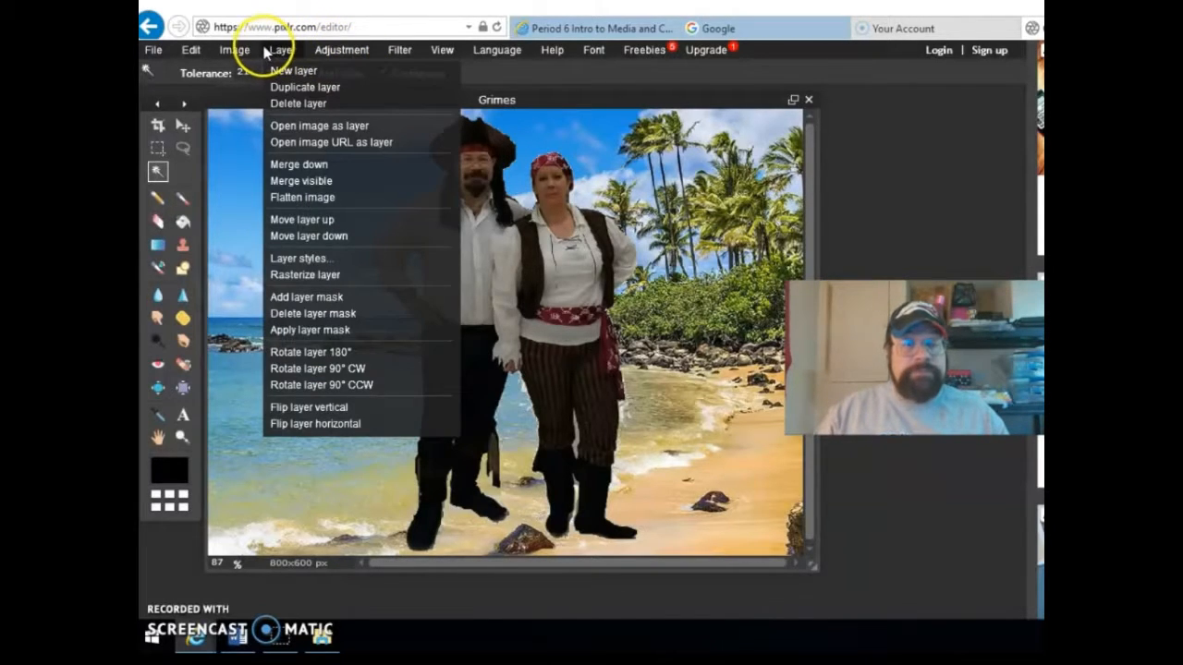
pyautogui.moveTo(235, 55)
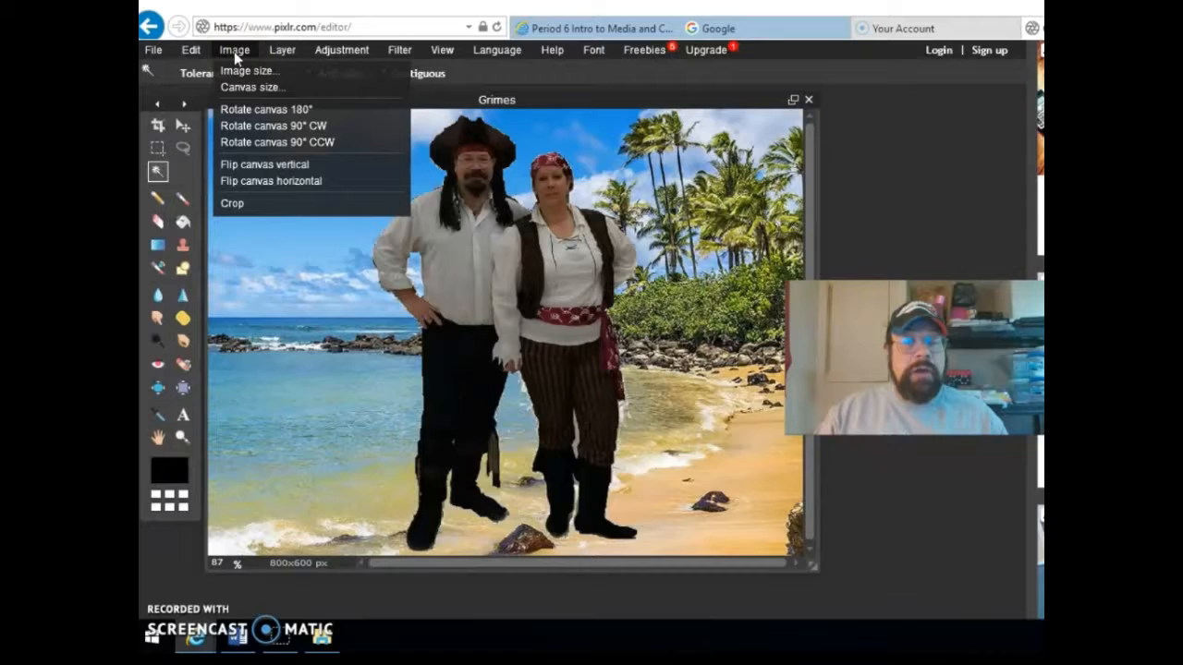
pyautogui.click(197, 52)
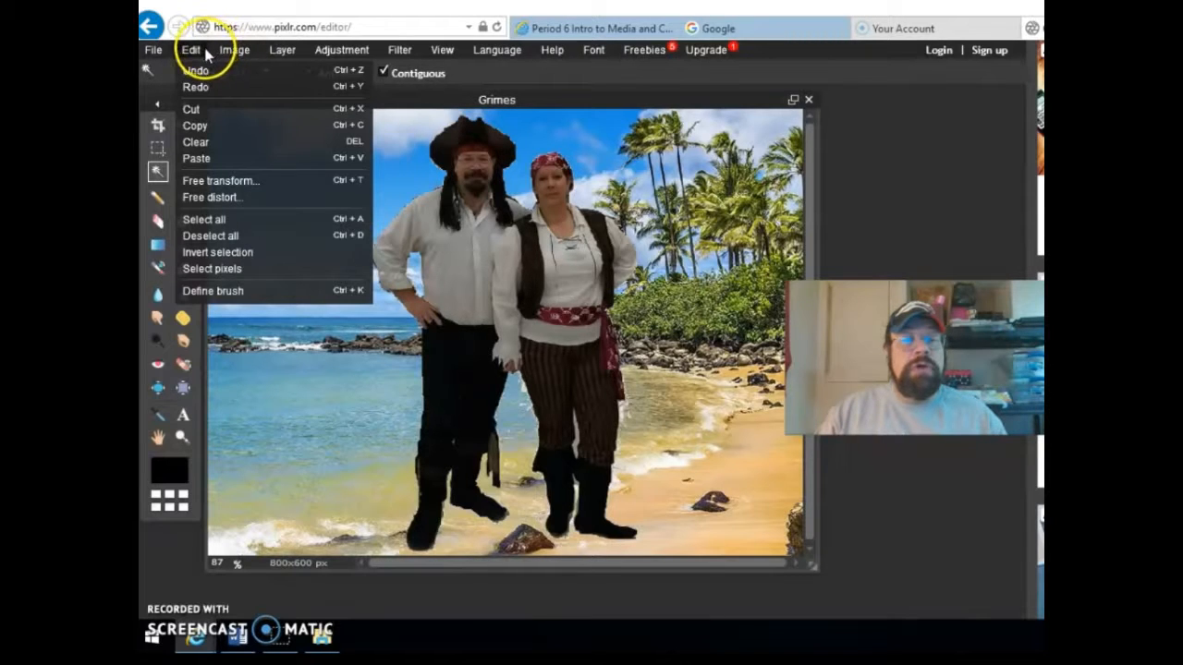
pyautogui.click(211, 181)
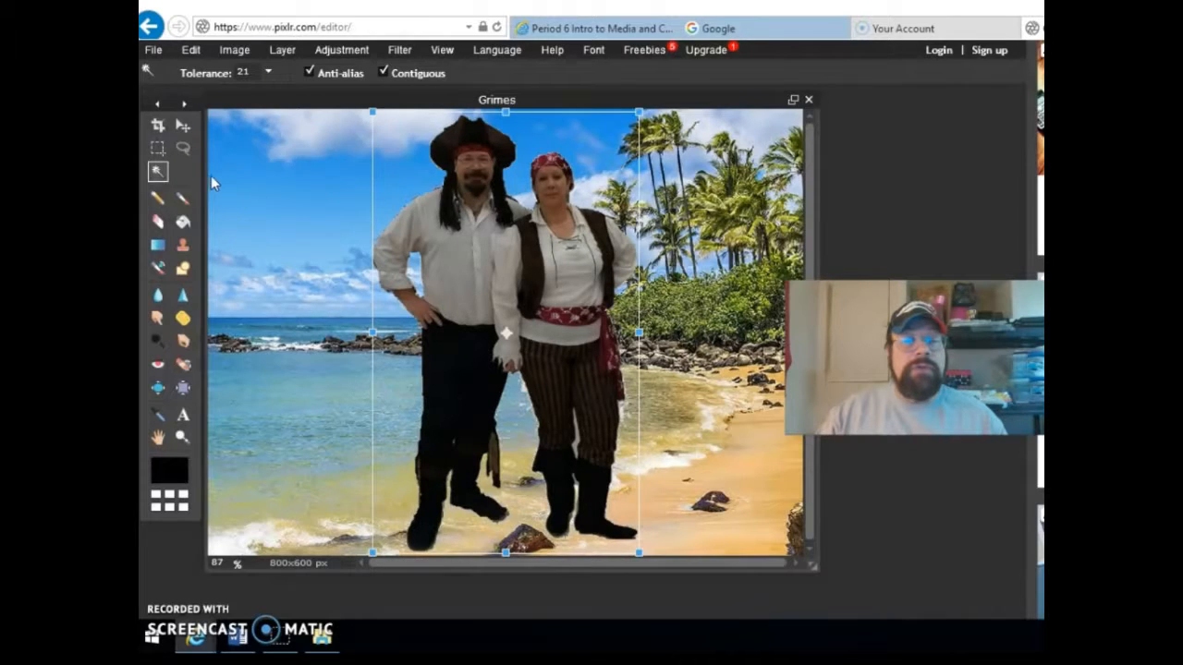
pyautogui.moveTo(371, 110); pyautogui.dragTo(456, 258)
pyautogui.moveTo(490, 293); pyautogui.dragTo(642, 433)
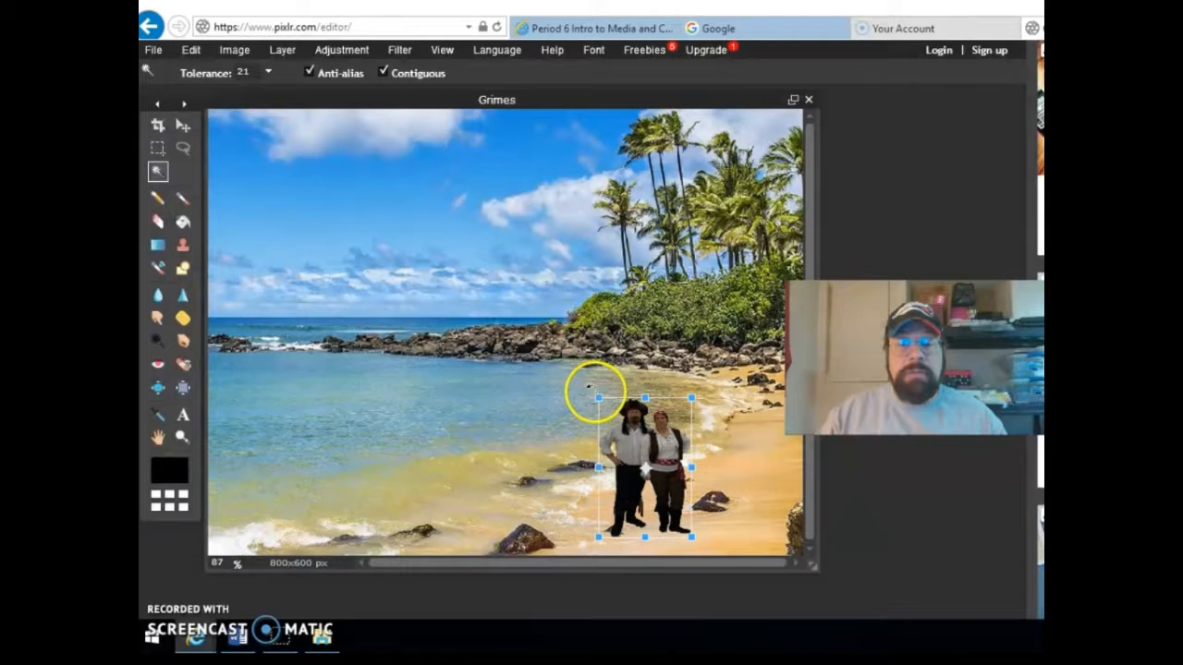
# - Enlarge the couple cutout slightly, shift it toward the water's edge beside the rocks, and apply the transformation
pyautogui.moveTo(595, 395); pyautogui.dragTo(582, 379)
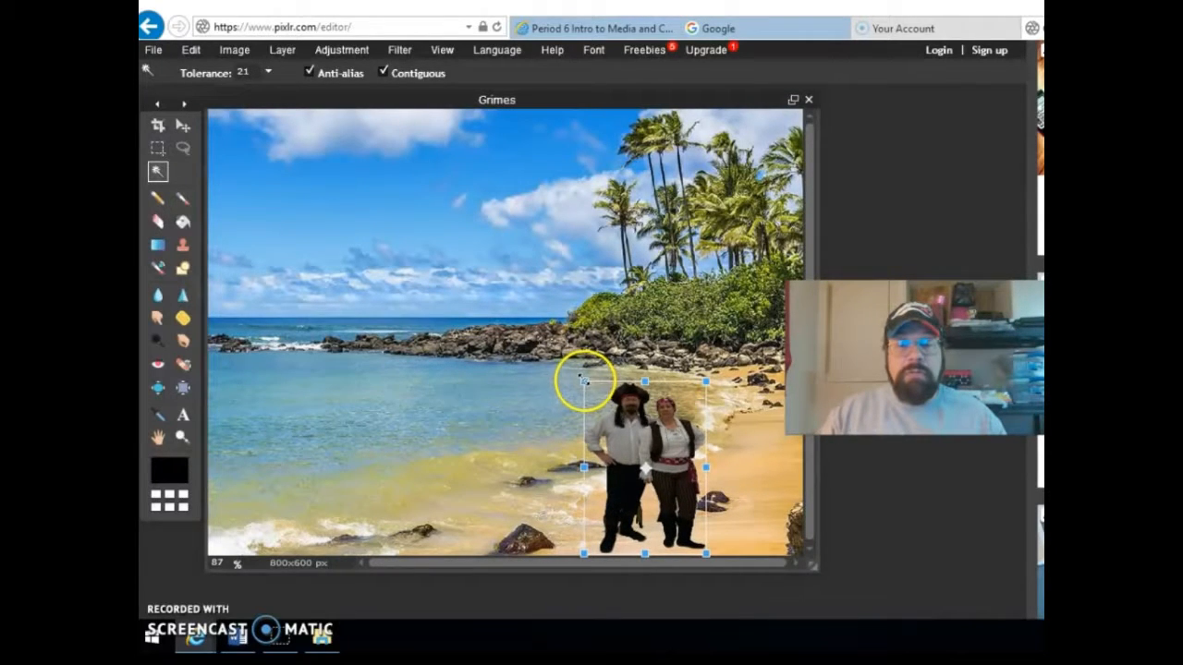
pyautogui.moveTo(647, 423); pyautogui.dragTo(612, 428)
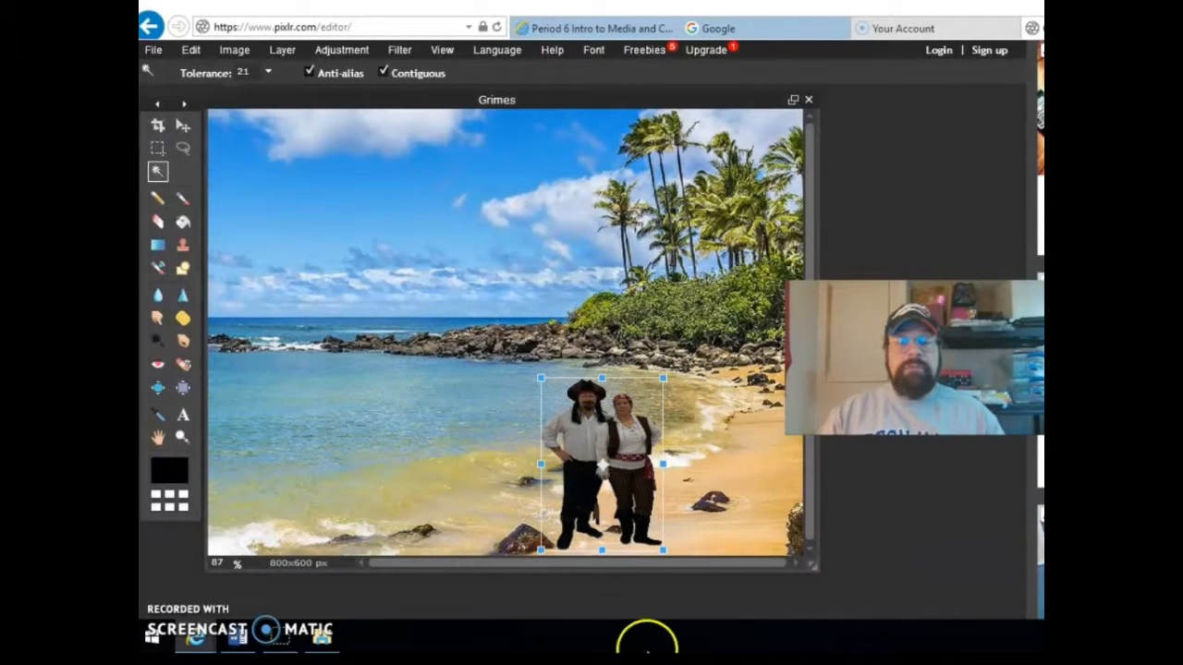
pyautogui.click(727, 483)
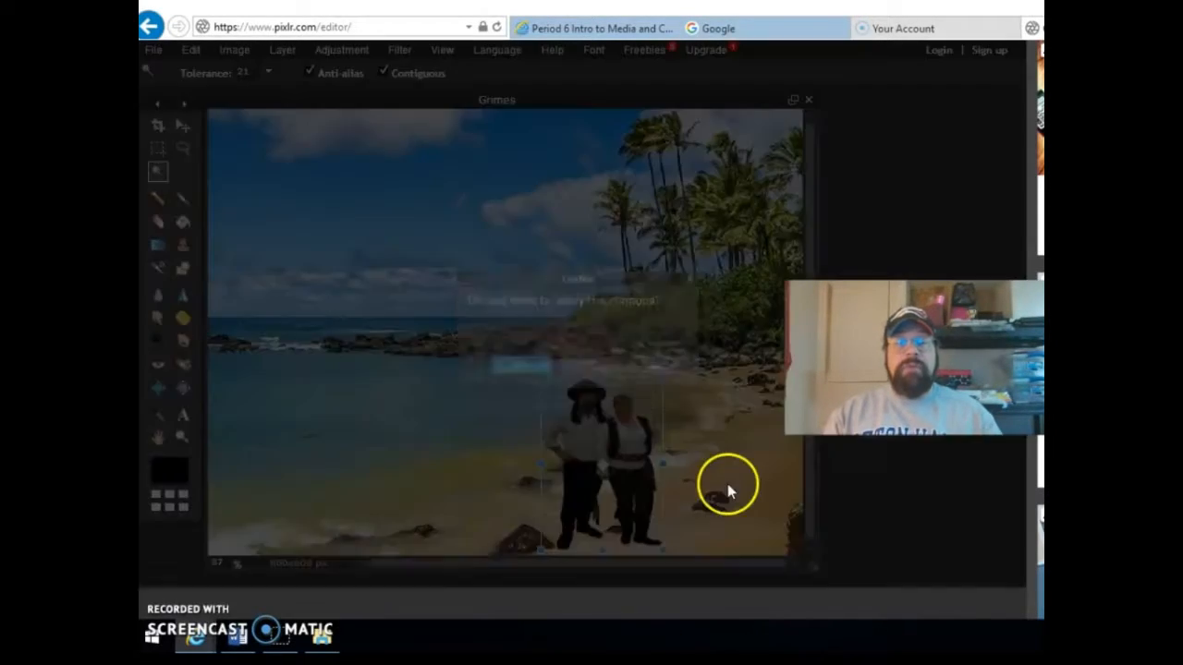
pyautogui.click(522, 366)
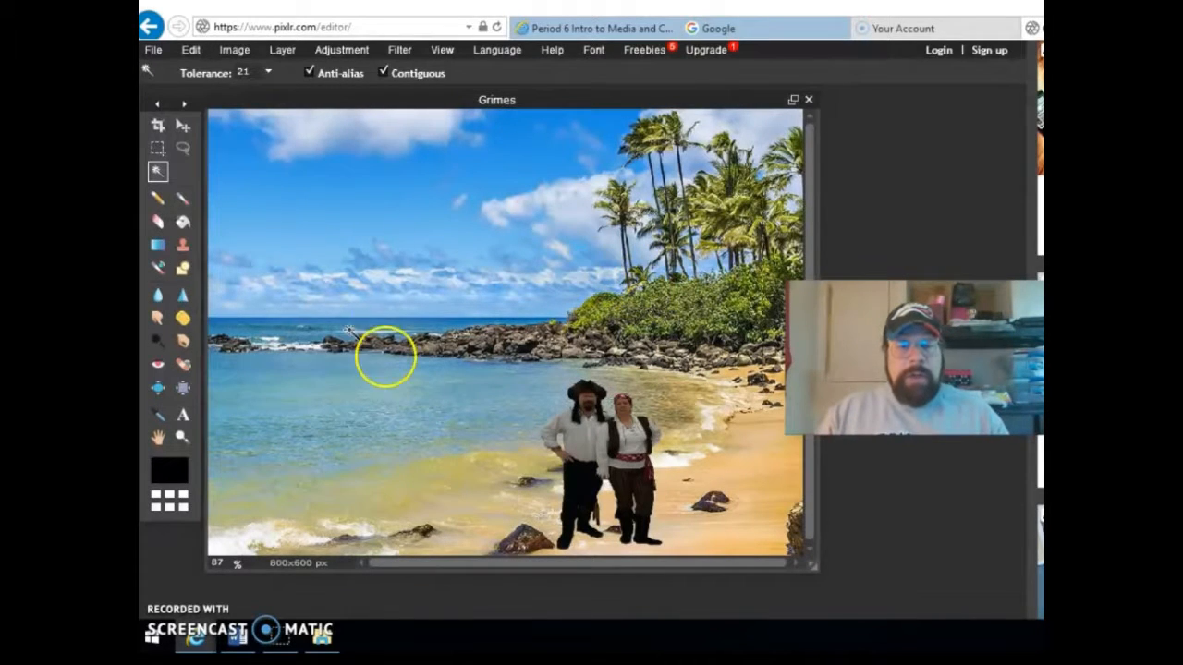
pyautogui.click(182, 416)
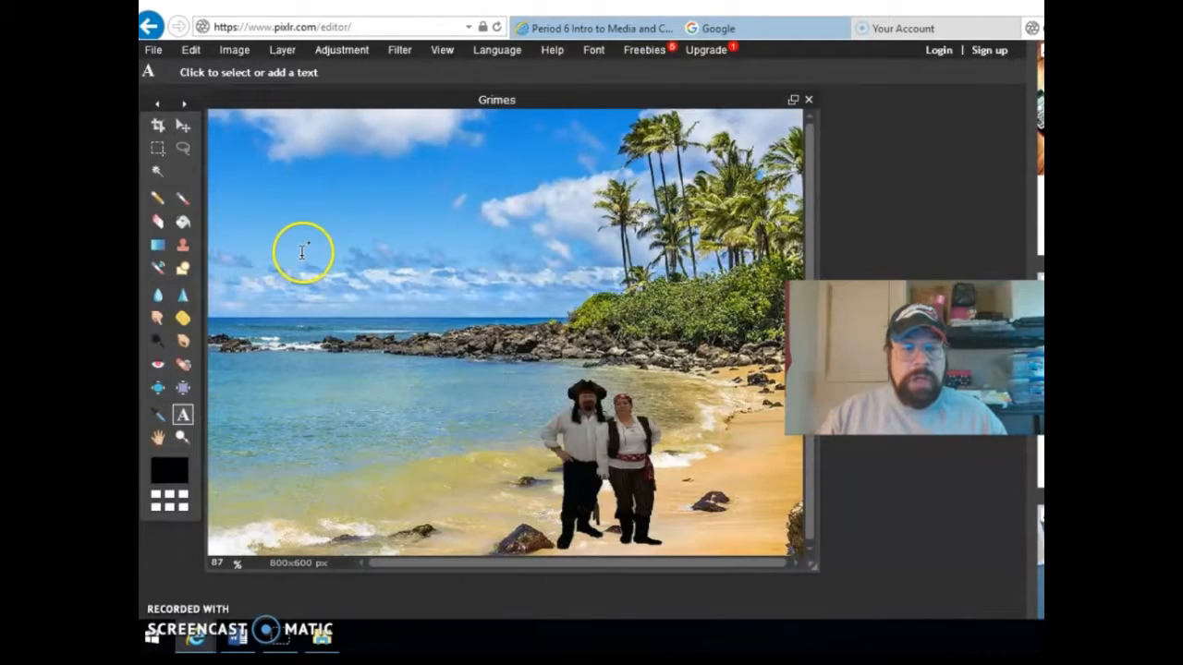
pyautogui.click(591, 51)
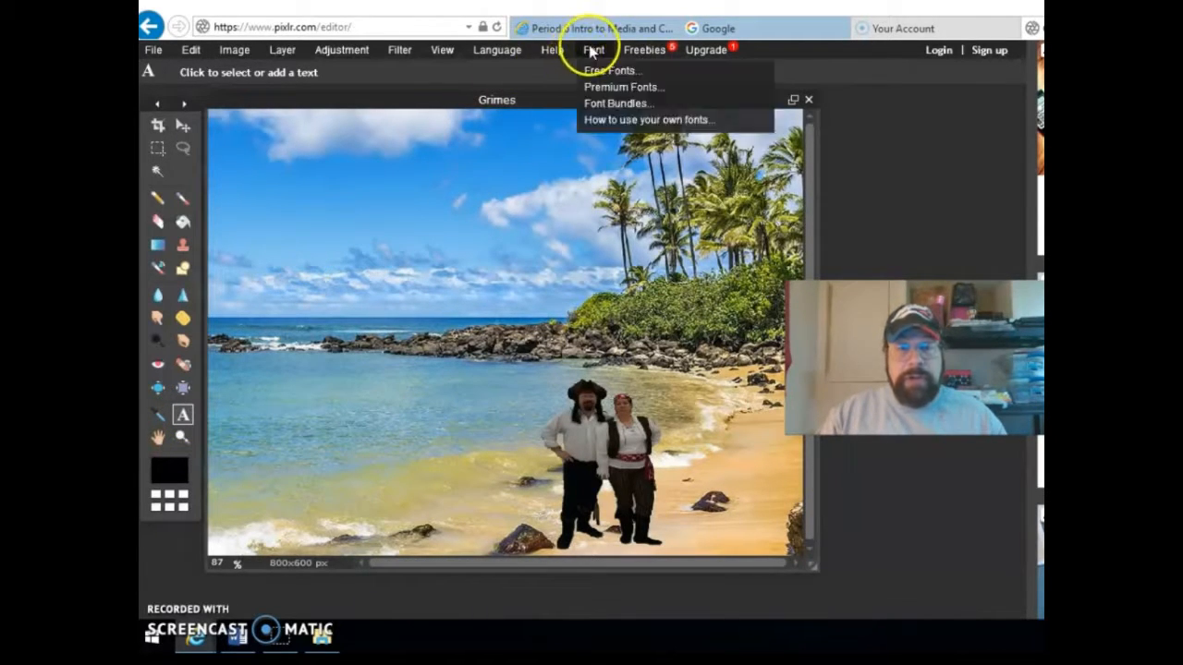
pyautogui.moveTo(547, 50)
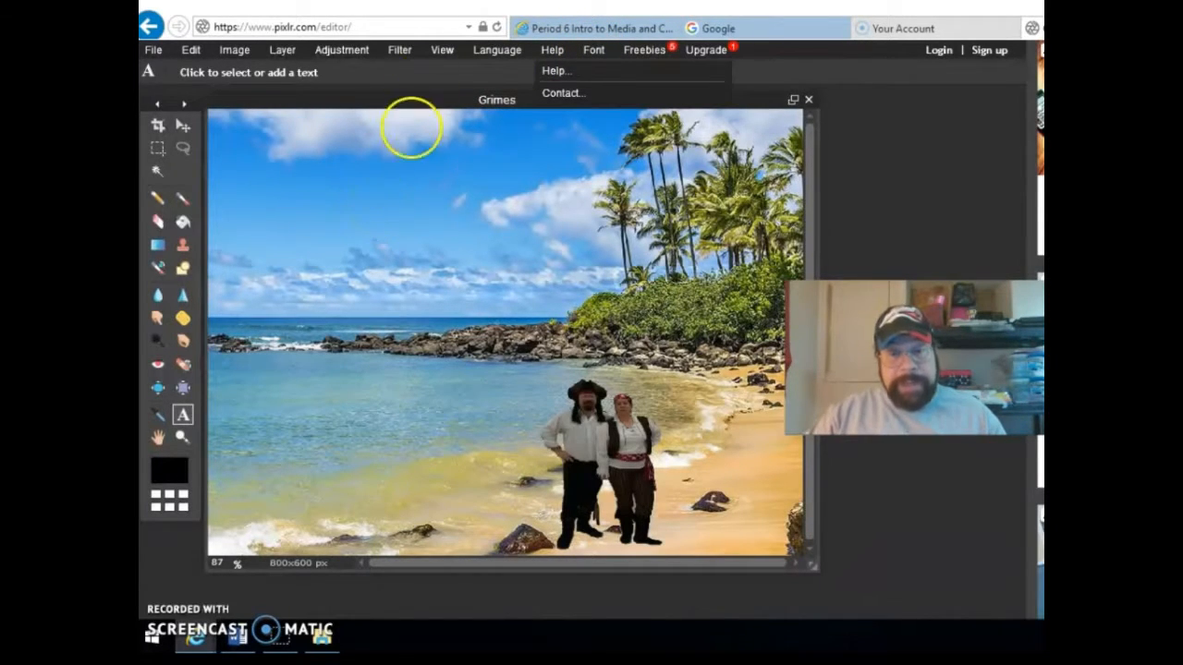
pyautogui.moveTo(440, 47)
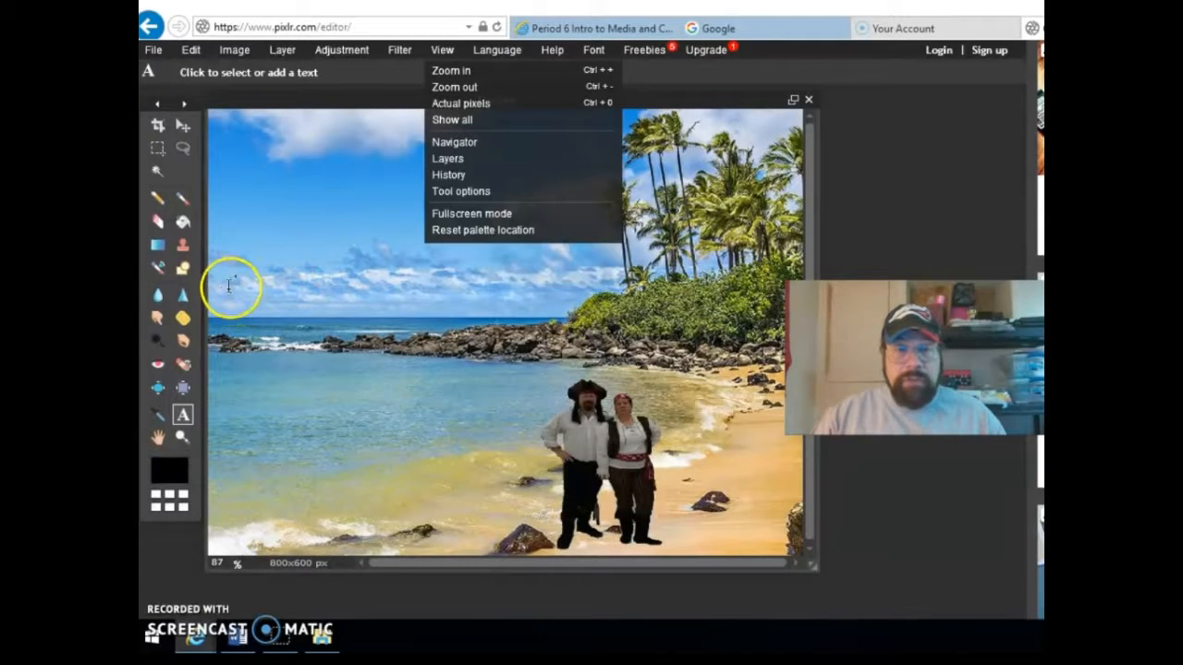
# - Add the text "Come for the Beaches" in the sky, using black Old English Text MT, size 30, Regular
pyautogui.click(183, 415)
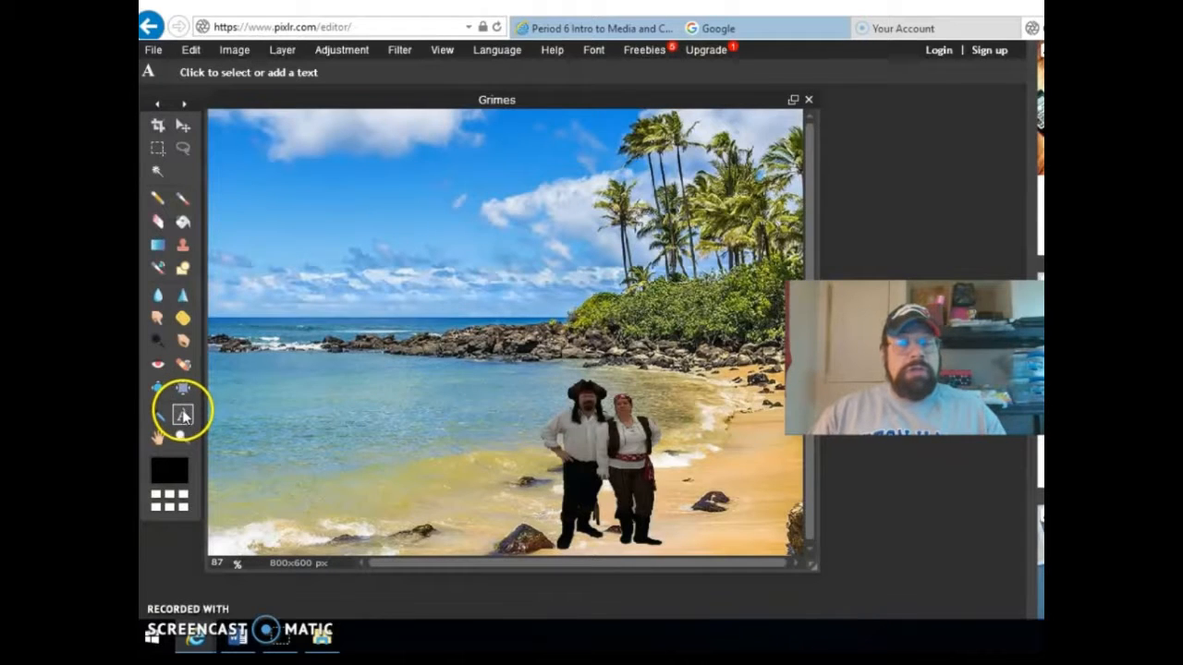
pyautogui.click(254, 182)
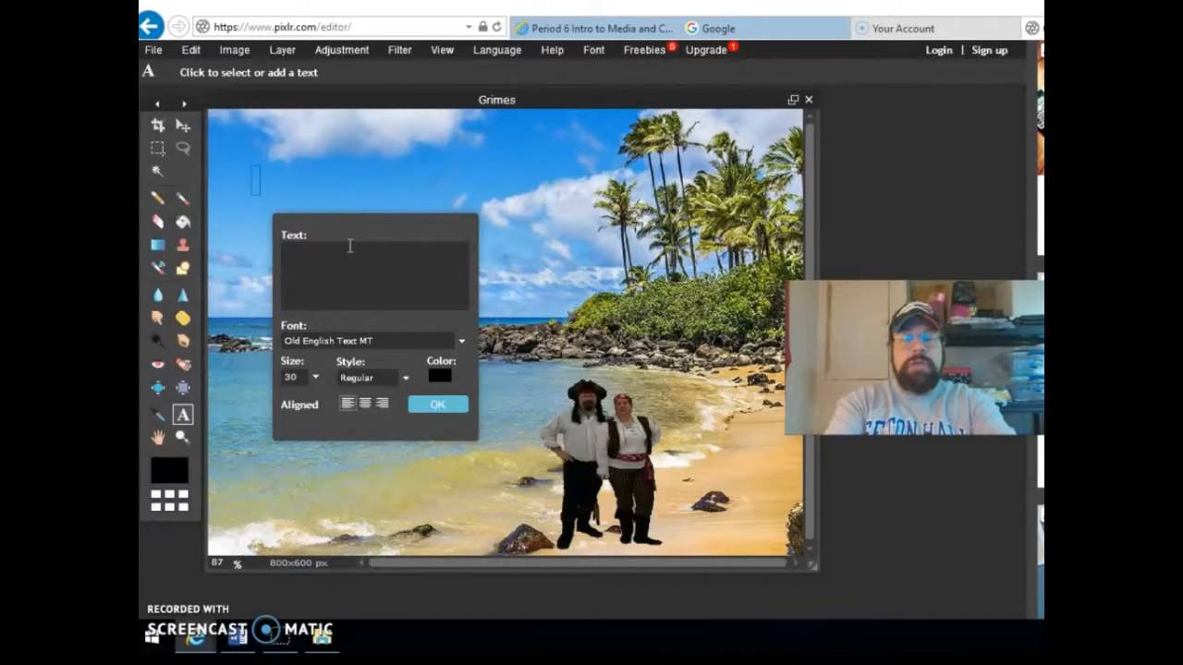
pyautogui.click(447, 341)
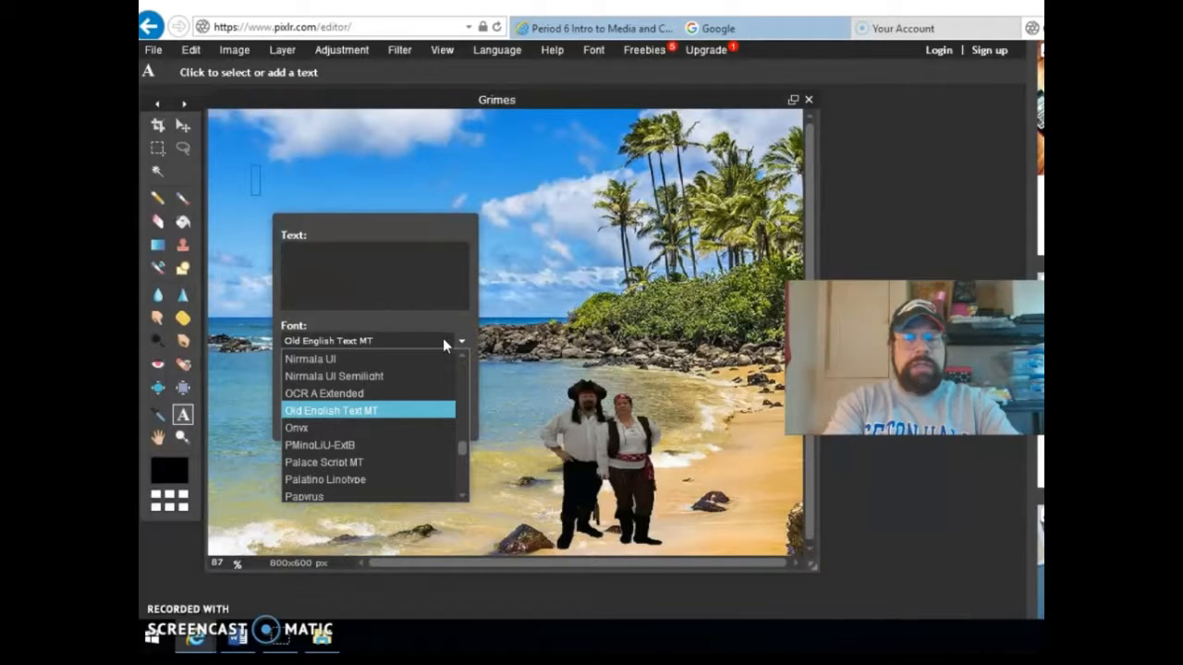
pyautogui.click(428, 341)
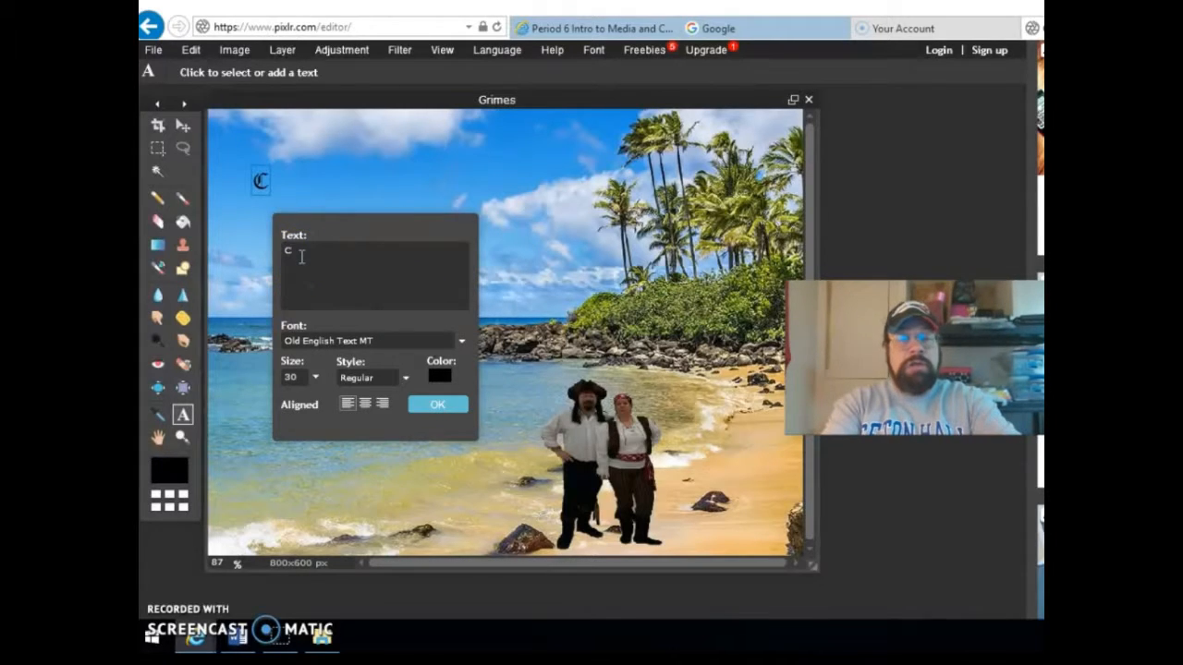
pyautogui.click(301, 251)
pyautogui.write('Come for the Beaches')
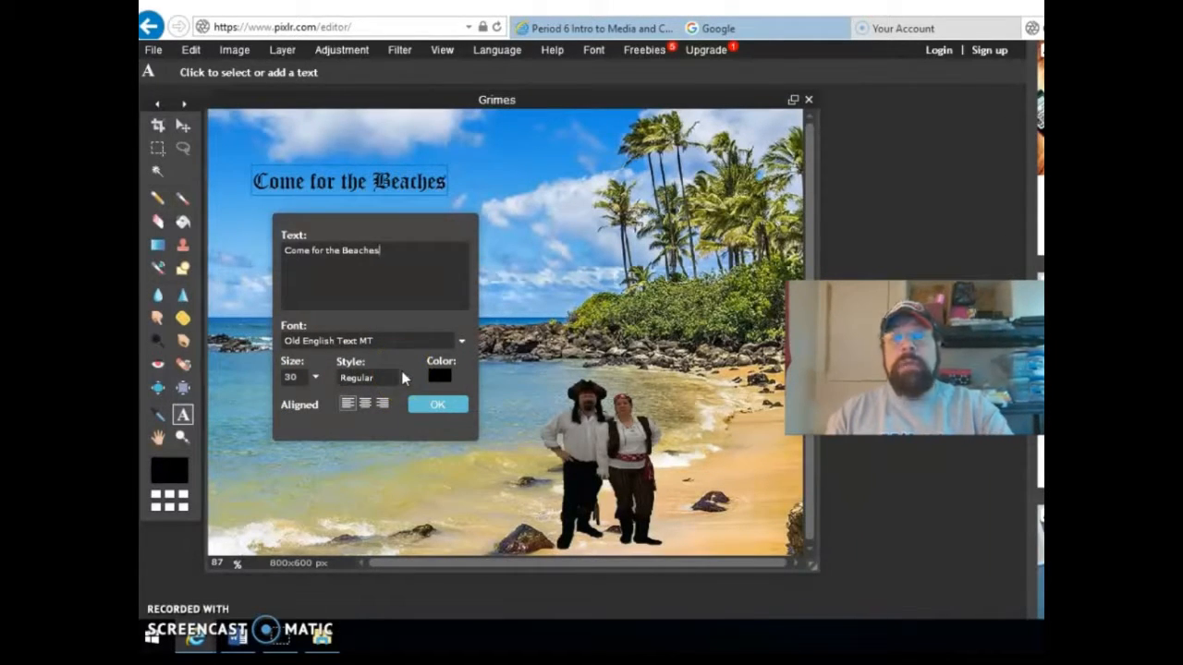
pyautogui.click(429, 403)
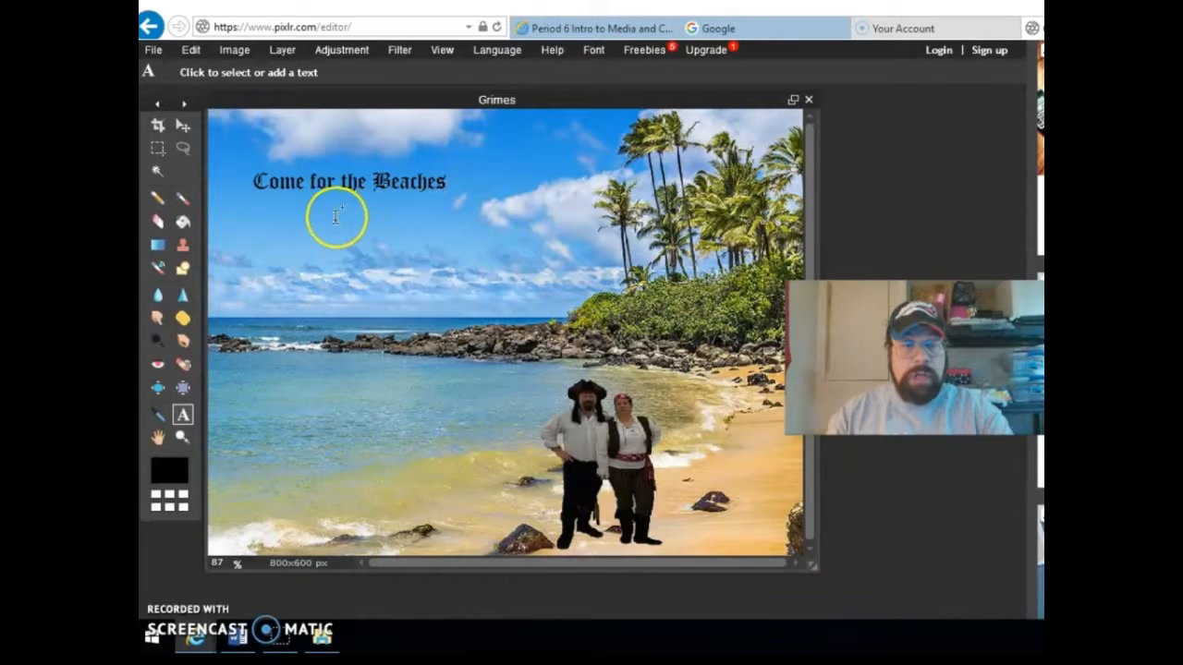
# - Add a second text line, "Stay for the Adventure", below and slightly right of the first, in the same lettering
pyautogui.click(363, 218)
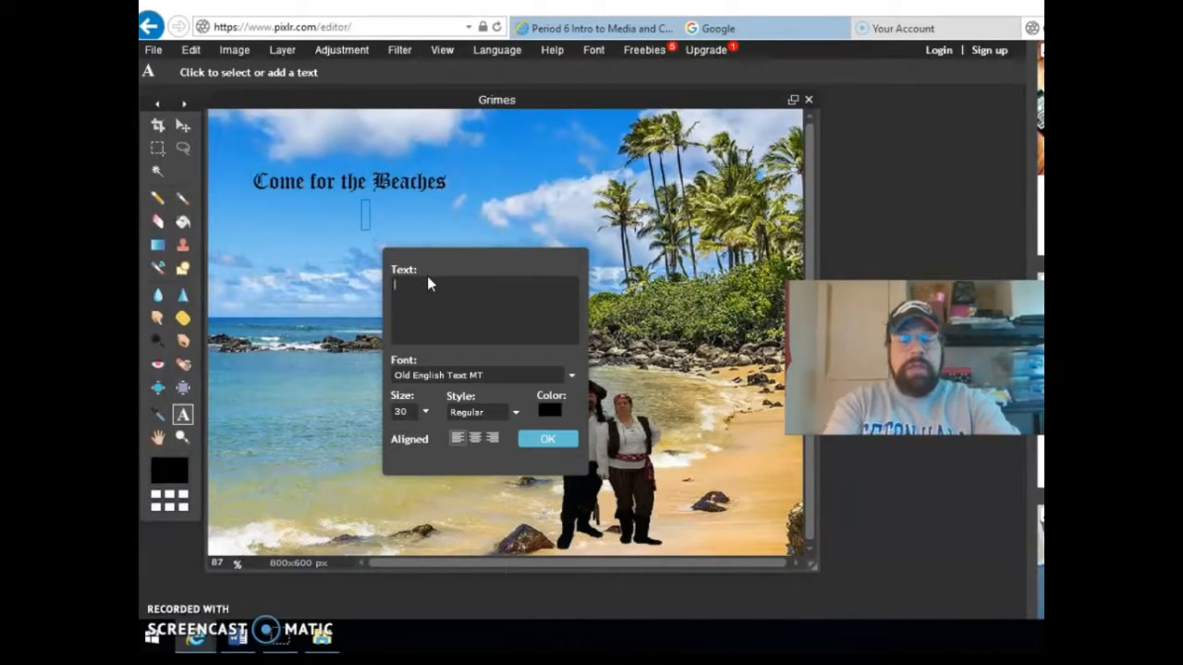
pyautogui.write('Stay for')
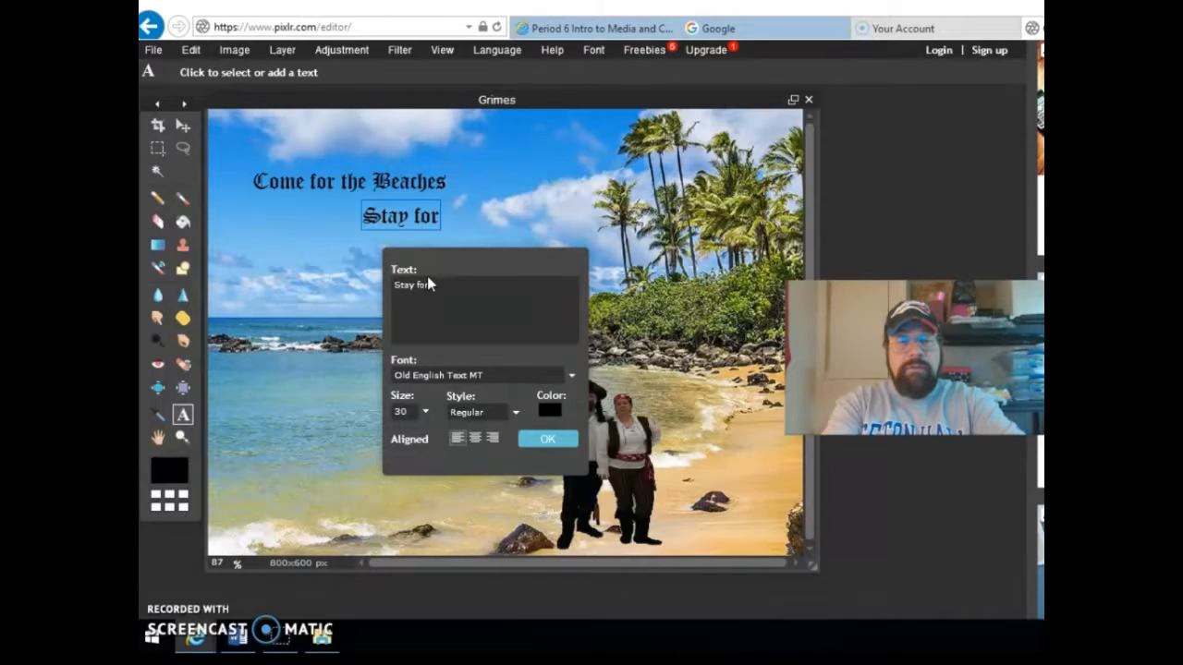
pyautogui.write(' the ')
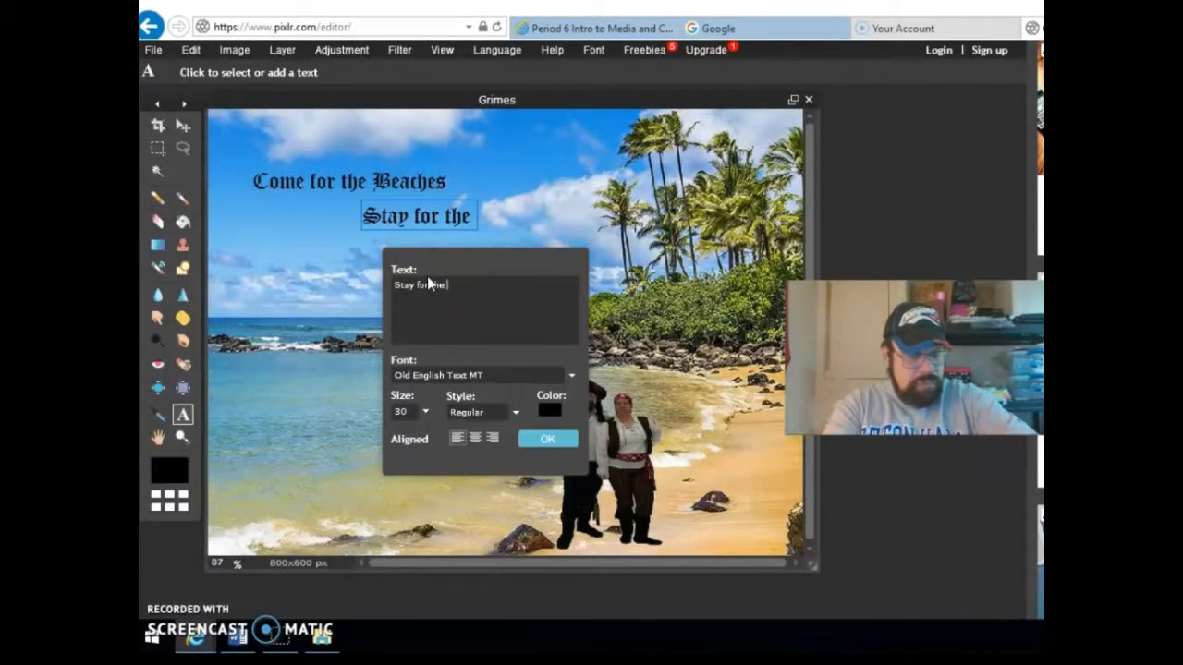
pyautogui.write('Ad')
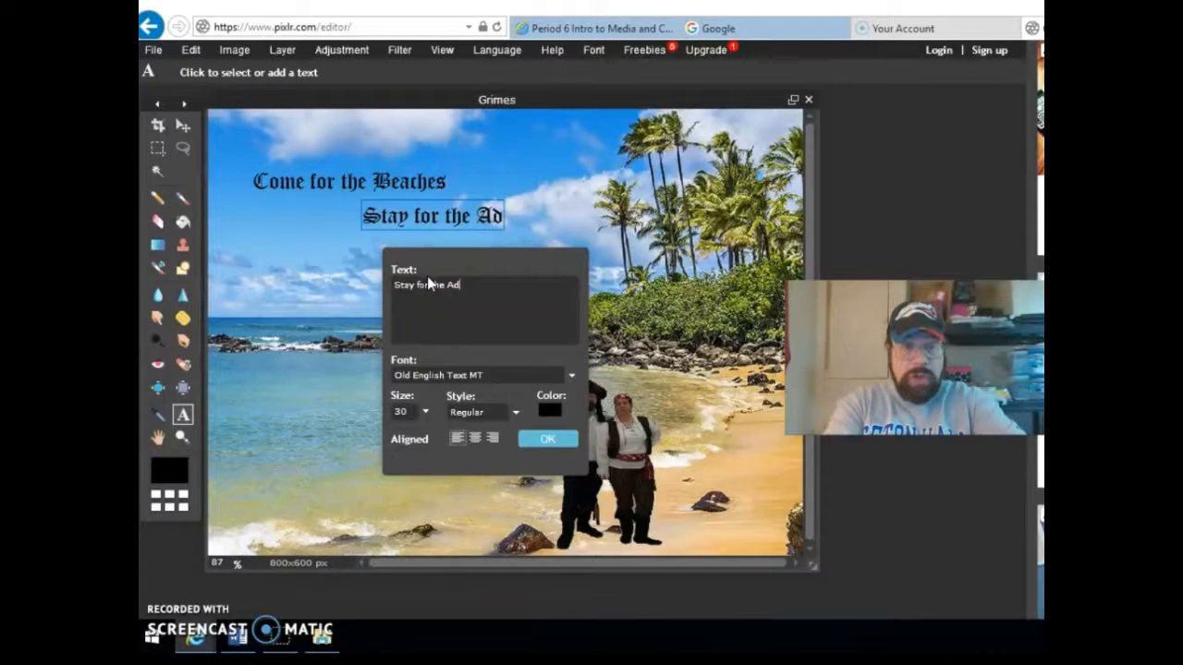
pyautogui.write('vent')
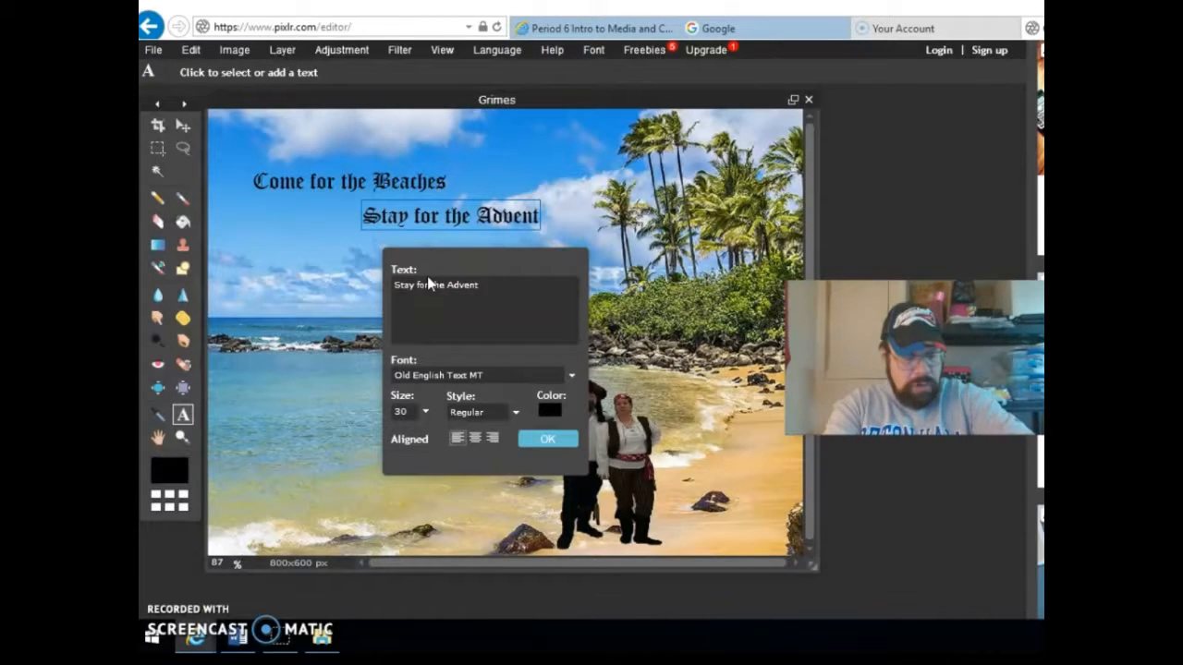
pyautogui.write('ure')
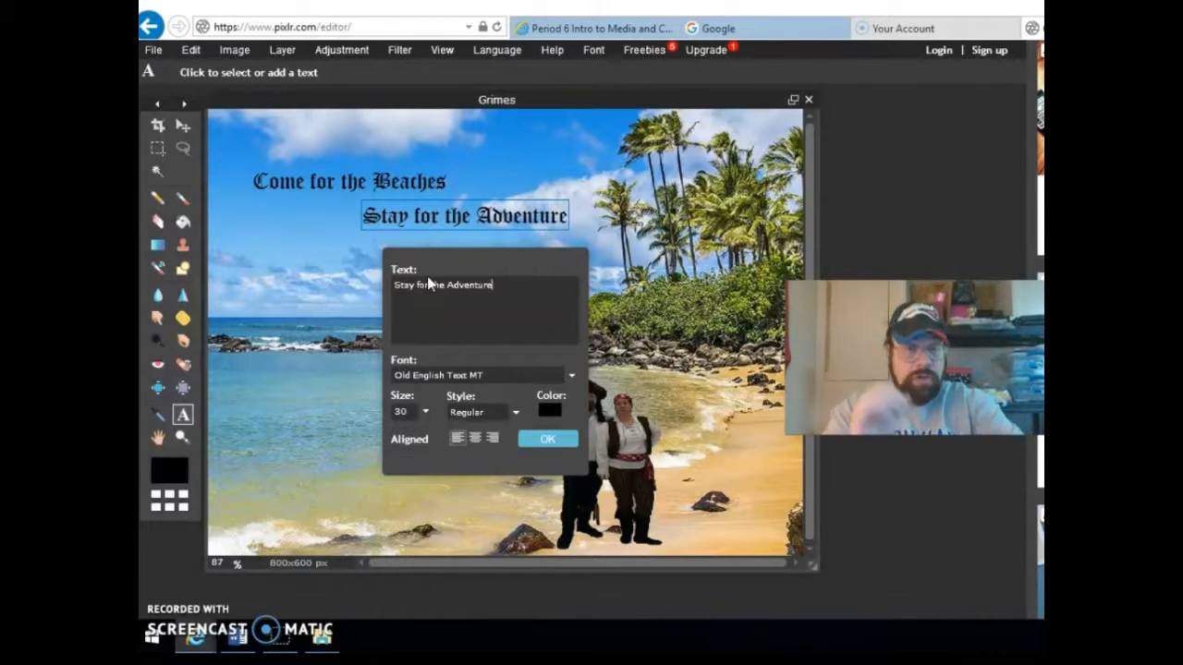
pyautogui.click(475, 337)
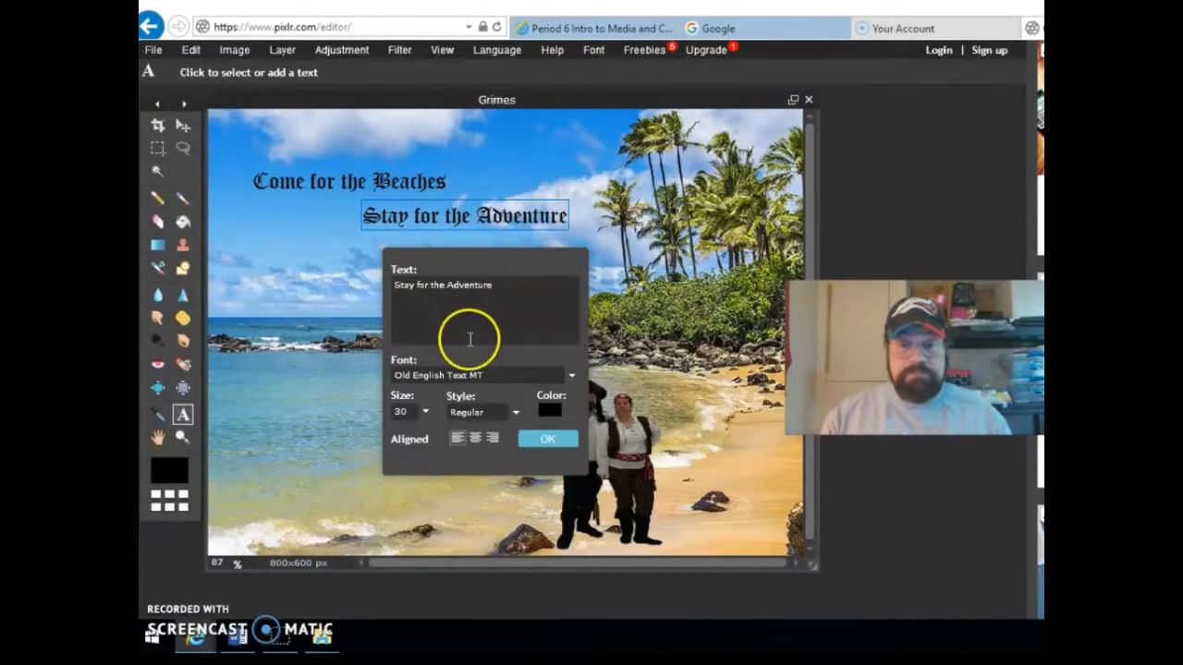
pyautogui.click(547, 441)
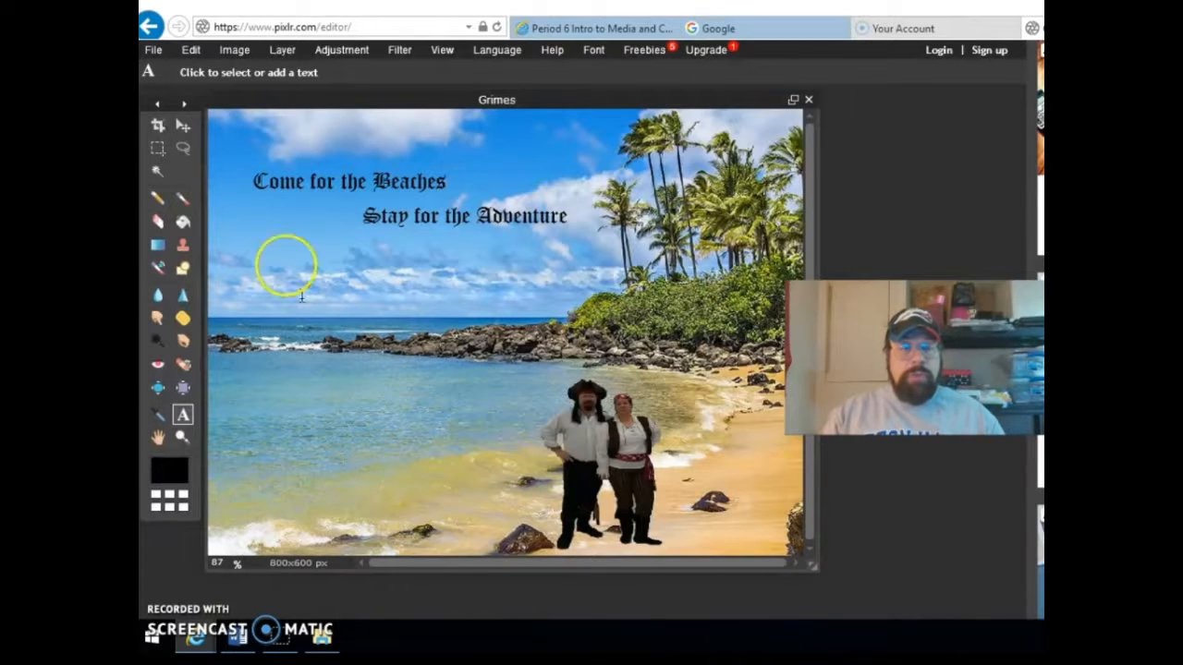
# - Add the treasure chest image from disk as a new layer over the beach scene
pyautogui.click(153, 50)
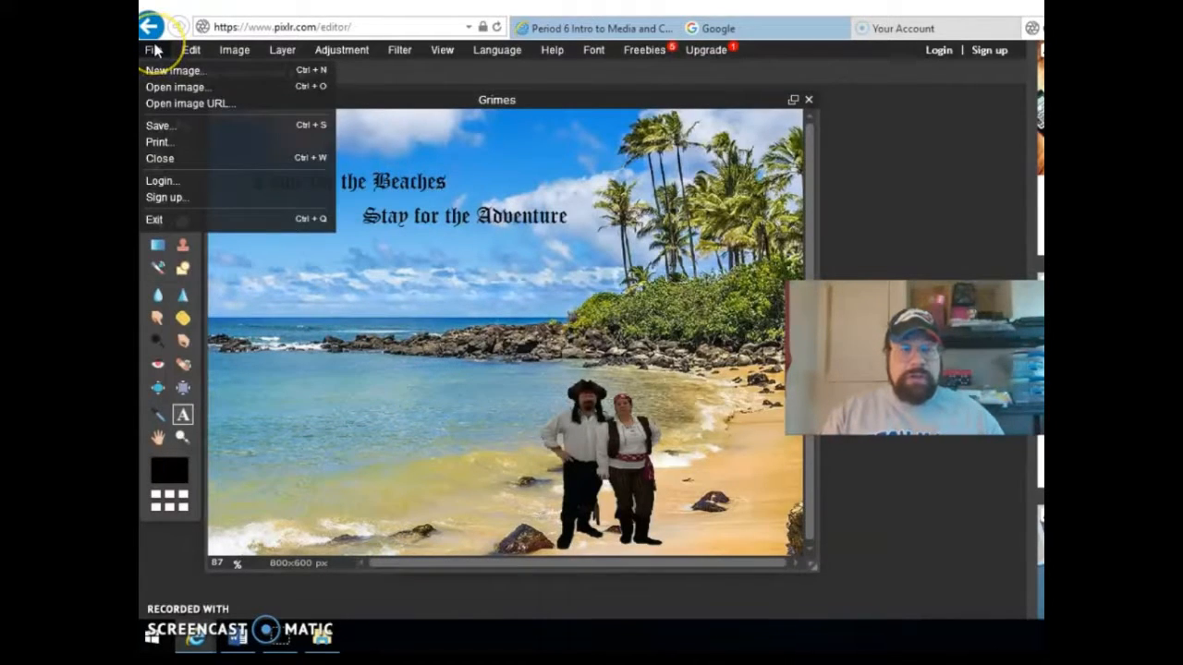
pyautogui.moveTo(282, 48)
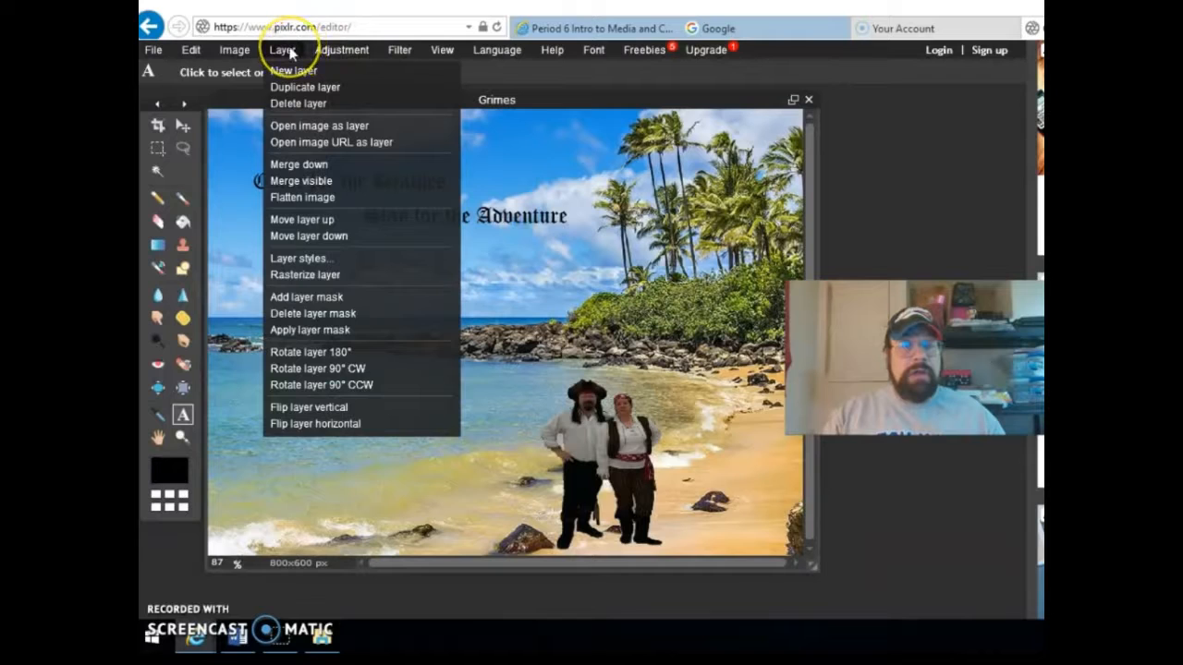
pyautogui.click(308, 125)
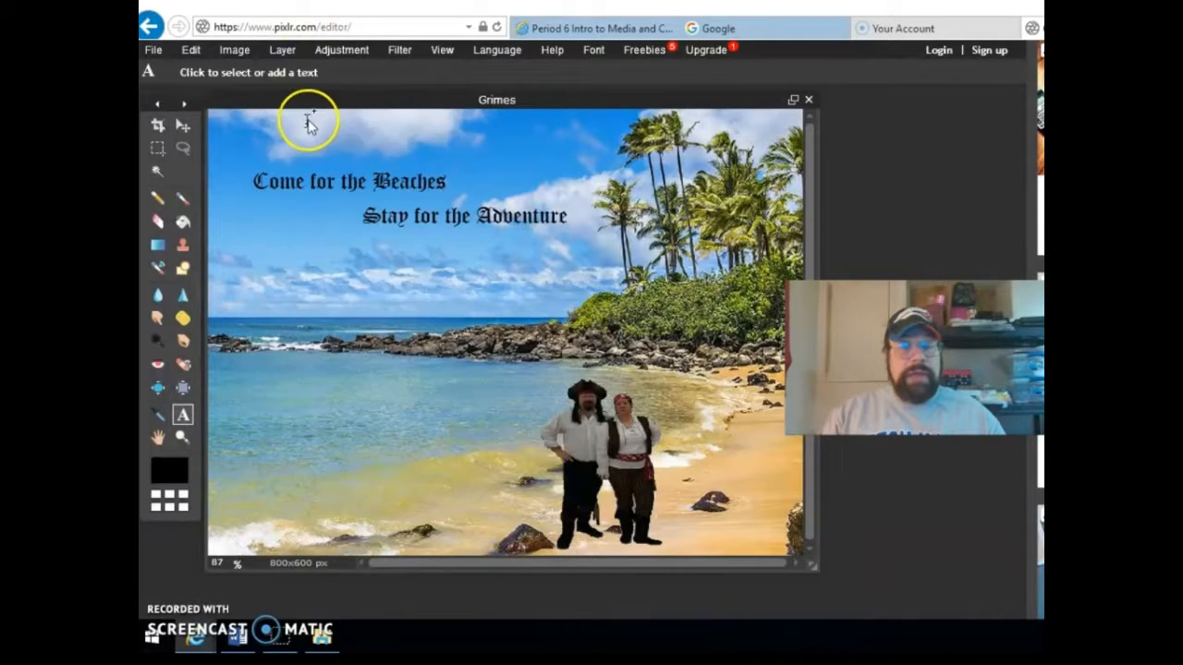
pyautogui.doubleClick(337, 142)
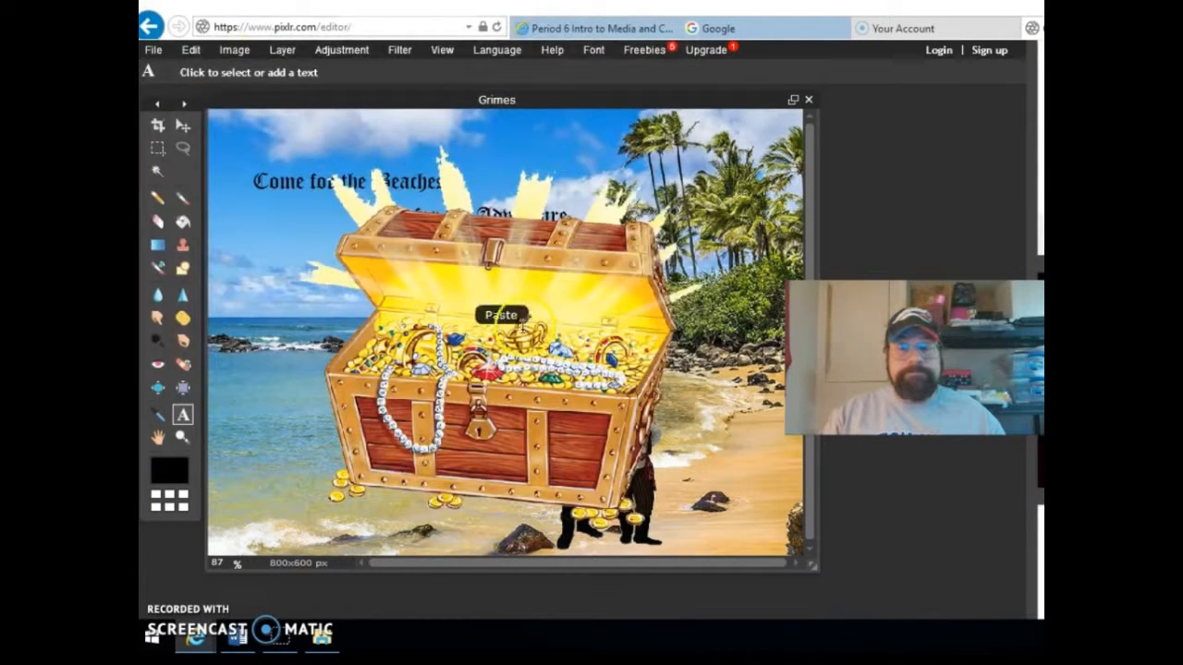
pyautogui.click(522, 321)
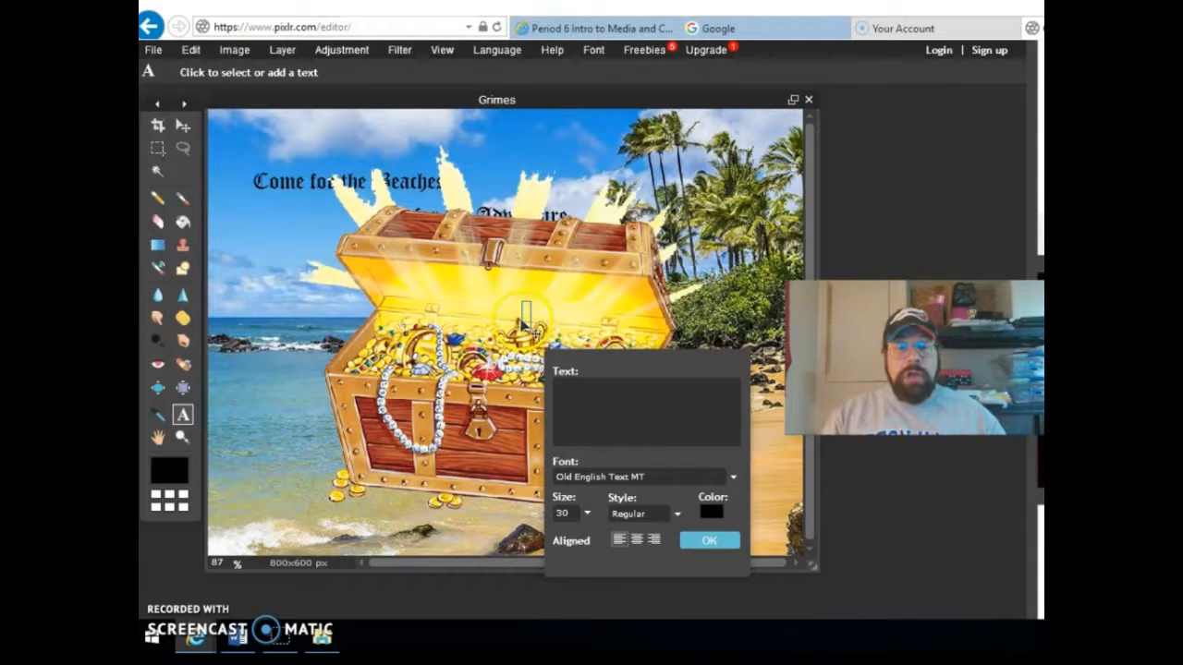
pyautogui.click(184, 50)
pyautogui.click(153, 50)
pyautogui.click(190, 51)
pyautogui.click(238, 181)
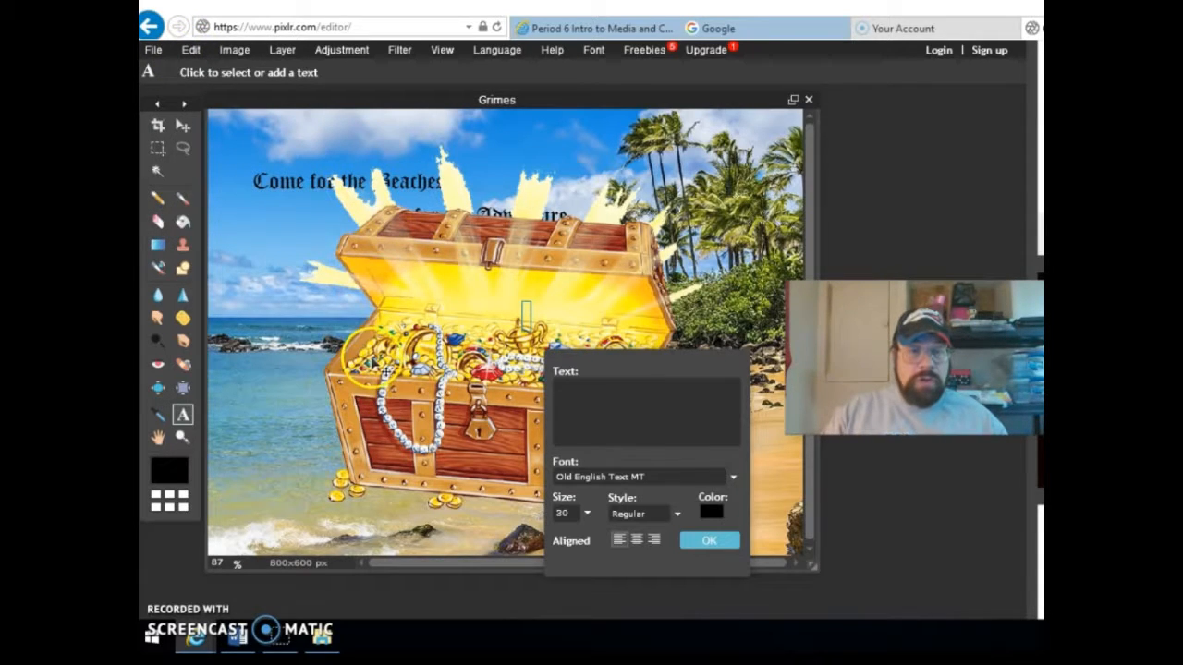
pyautogui.moveTo(366, 357); pyautogui.dragTo(338, 327)
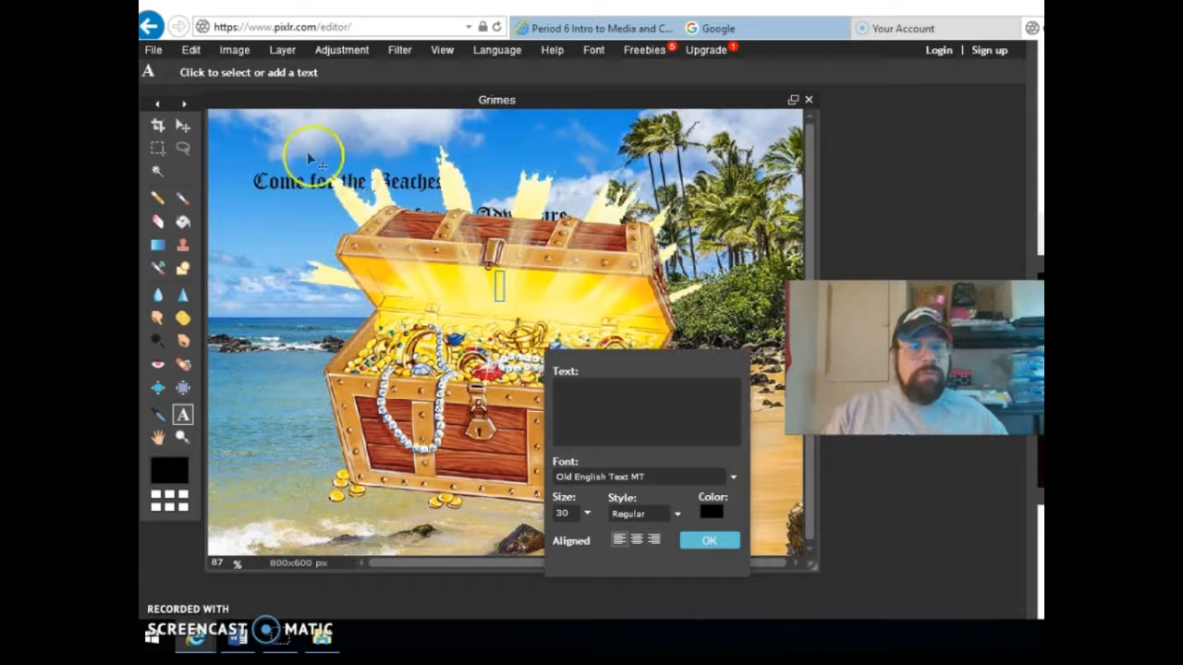
pyautogui.click(190, 51)
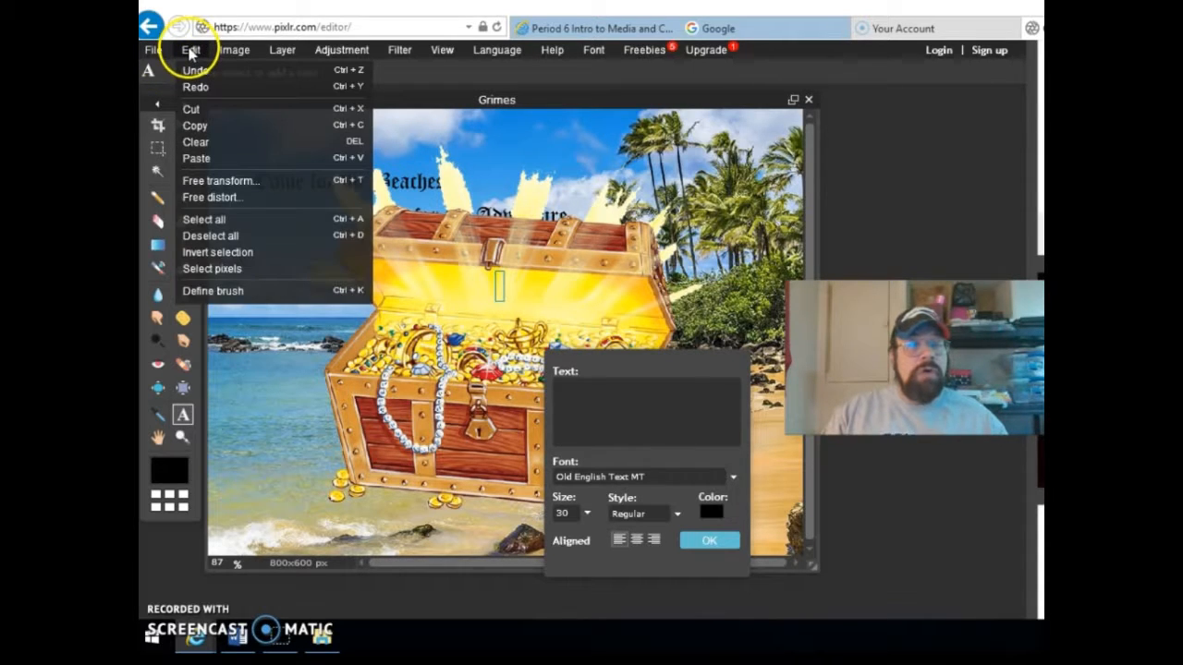
pyautogui.click(227, 180)
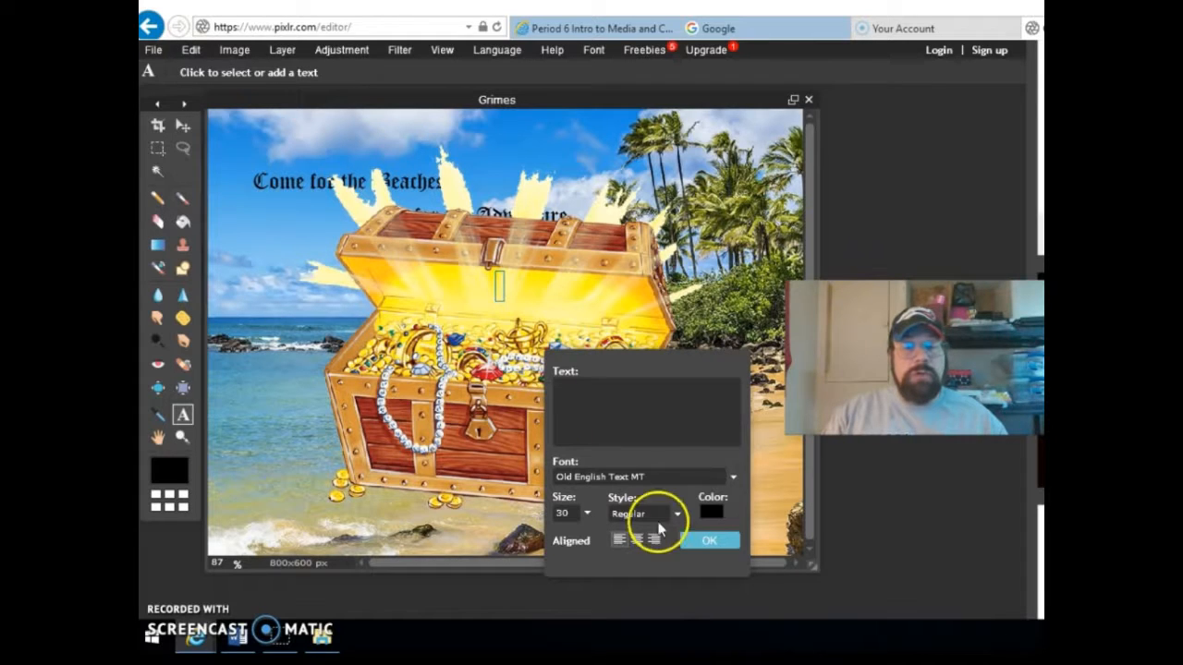
pyautogui.click(700, 549)
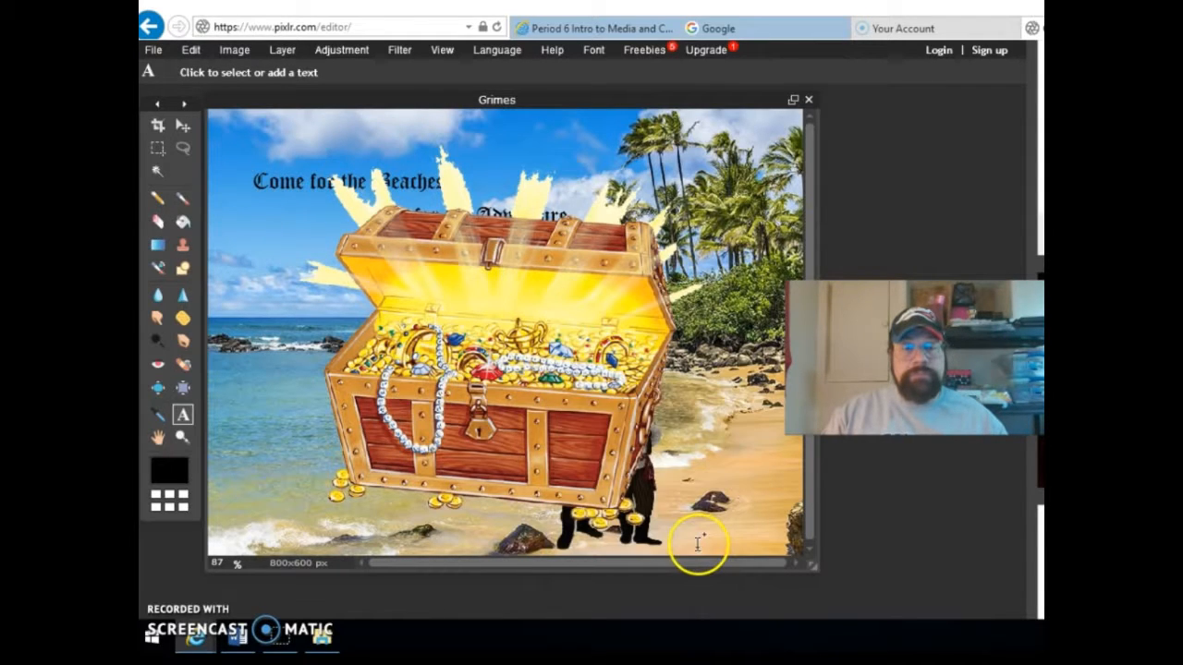
pyautogui.click(550, 390)
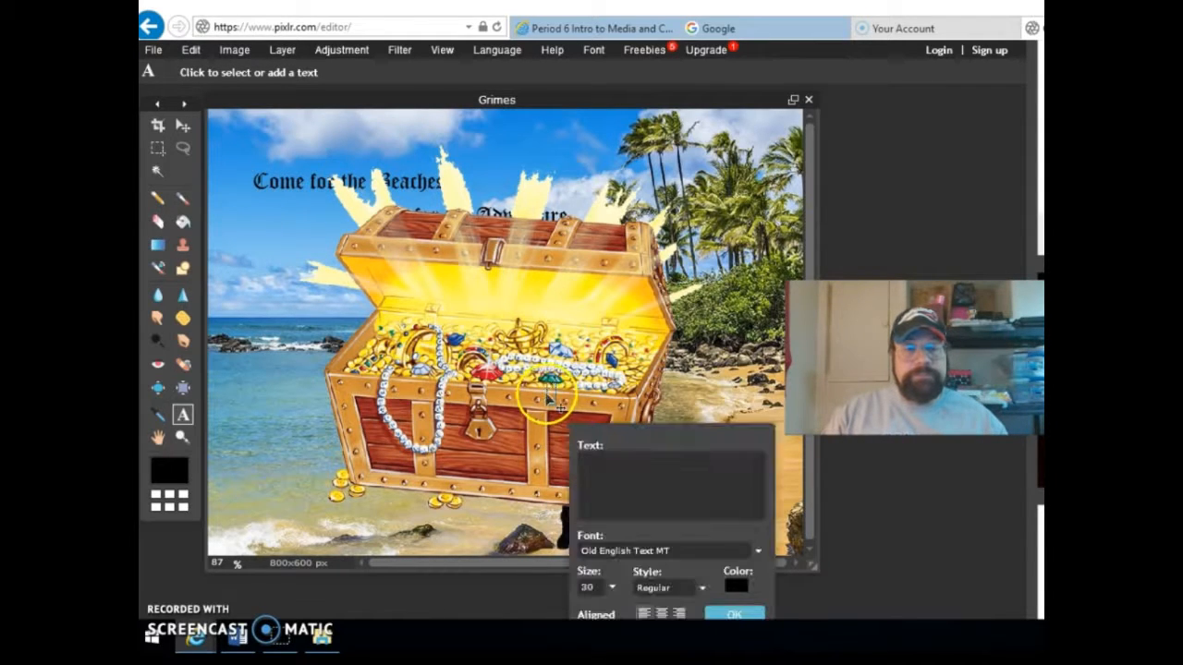
pyautogui.click(733, 614)
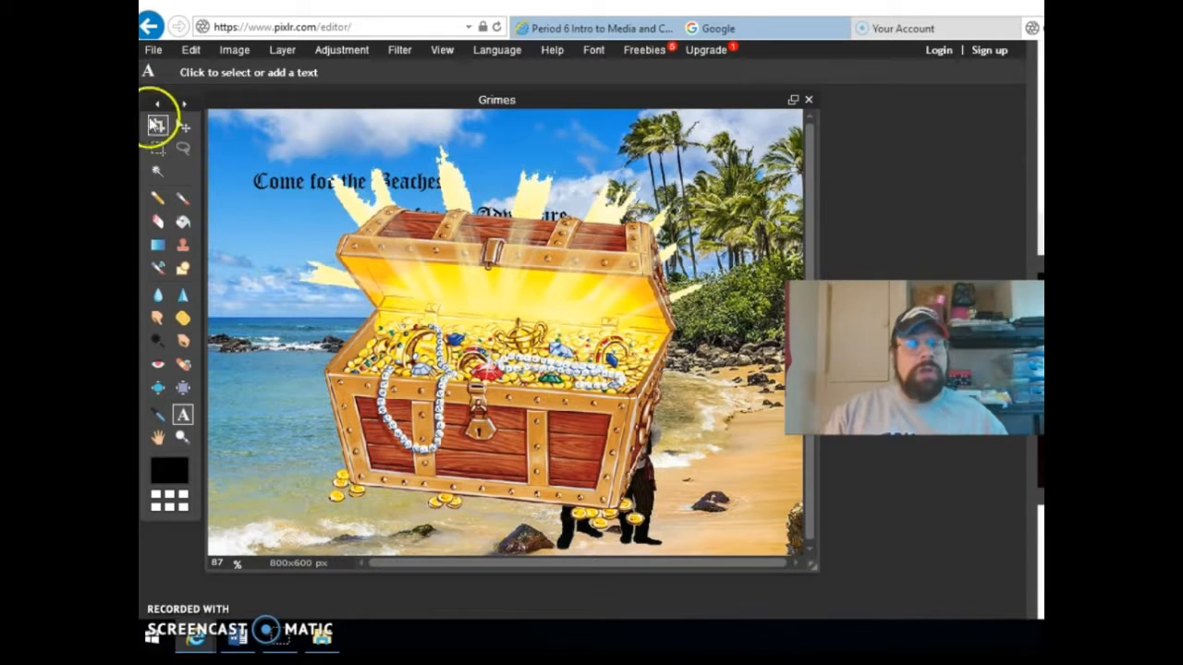
# - Shrink the treasure chest with Free transform to about a quarter of its width, place it on the sand right of the couple, and apply the transformation
pyautogui.click(184, 51)
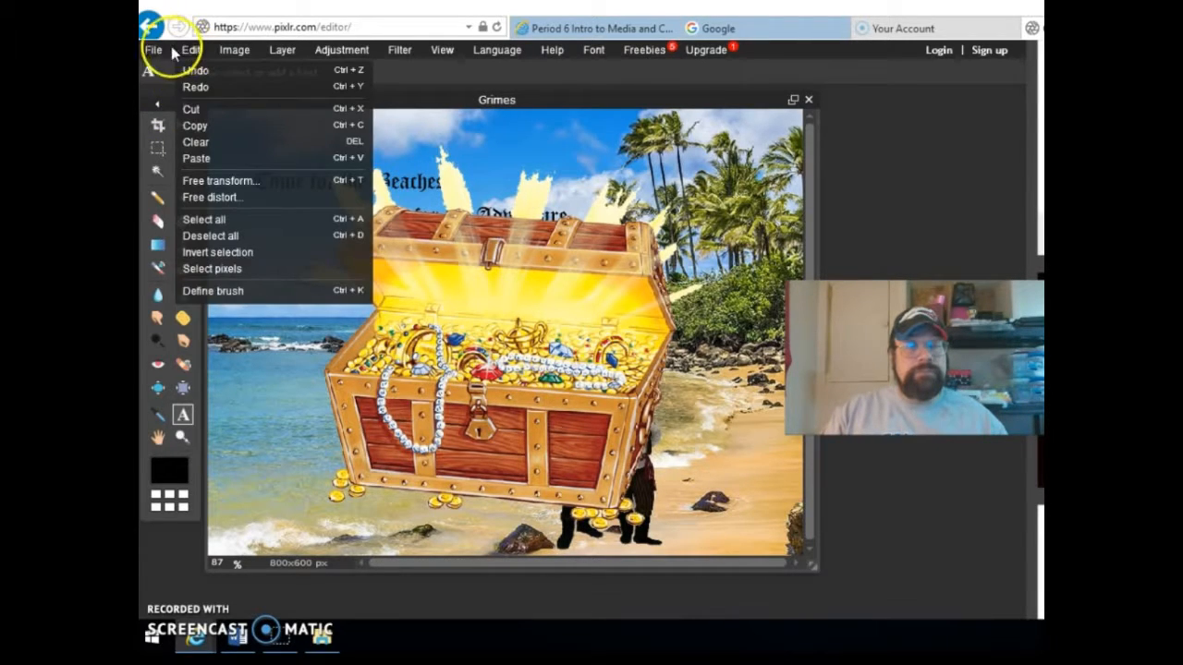
pyautogui.click(157, 48)
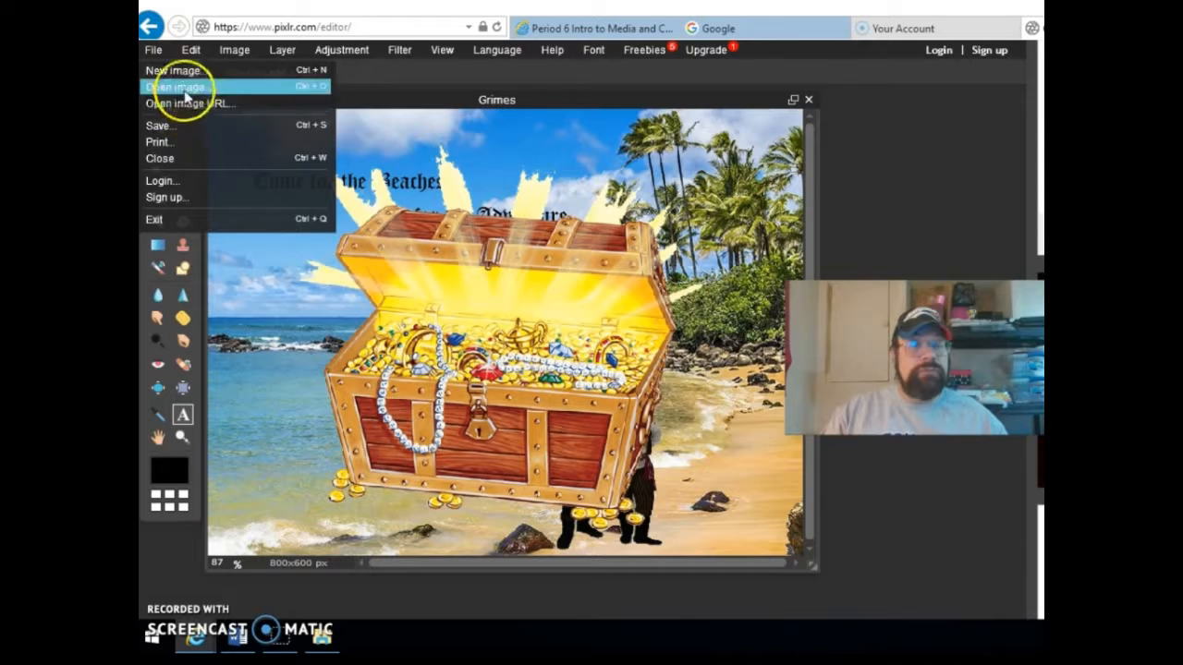
pyautogui.click(194, 51)
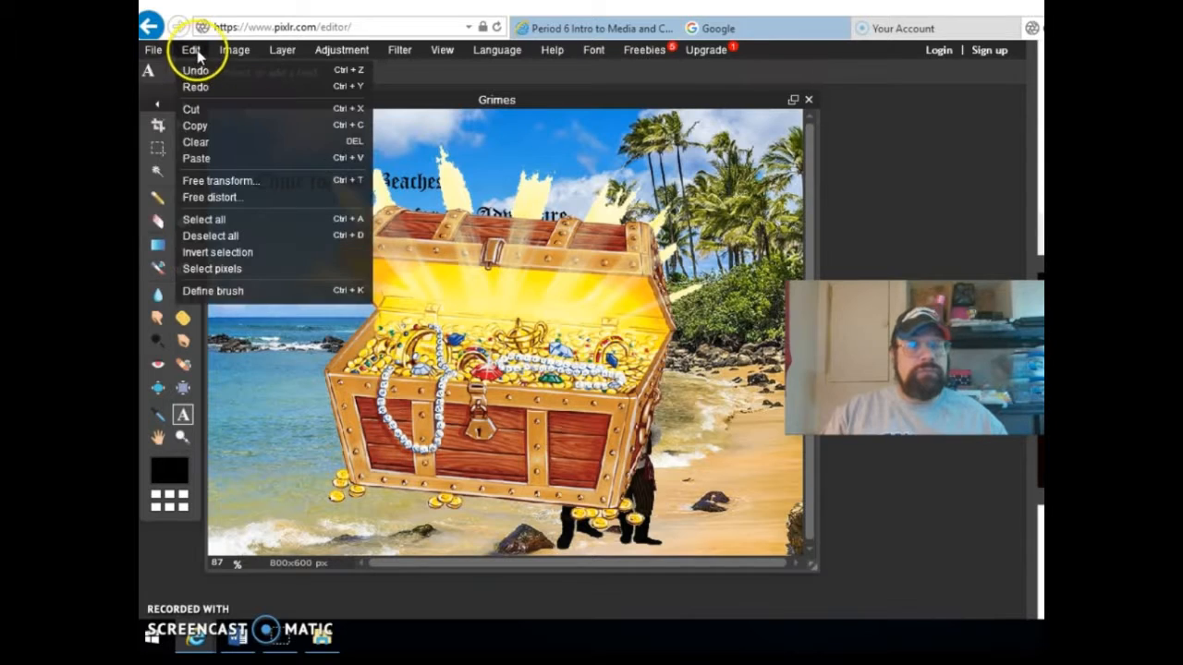
pyautogui.click(226, 180)
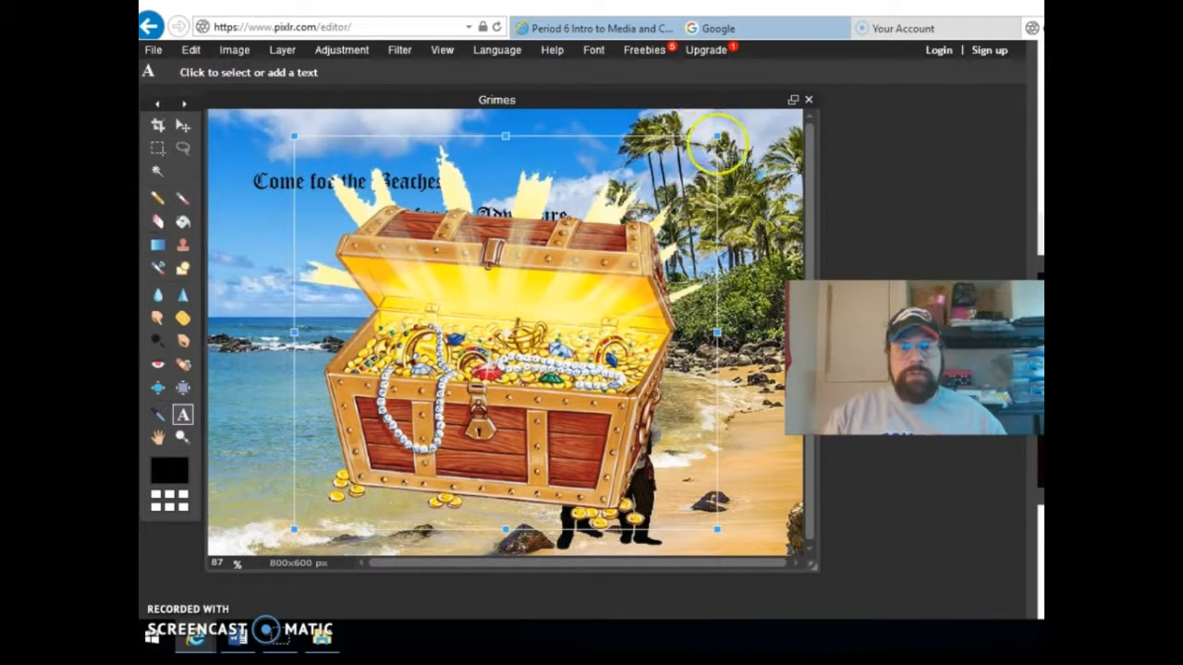
pyautogui.moveTo(717, 139); pyautogui.dragTo(558, 284)
pyautogui.moveTo(491, 351); pyautogui.dragTo(732, 440)
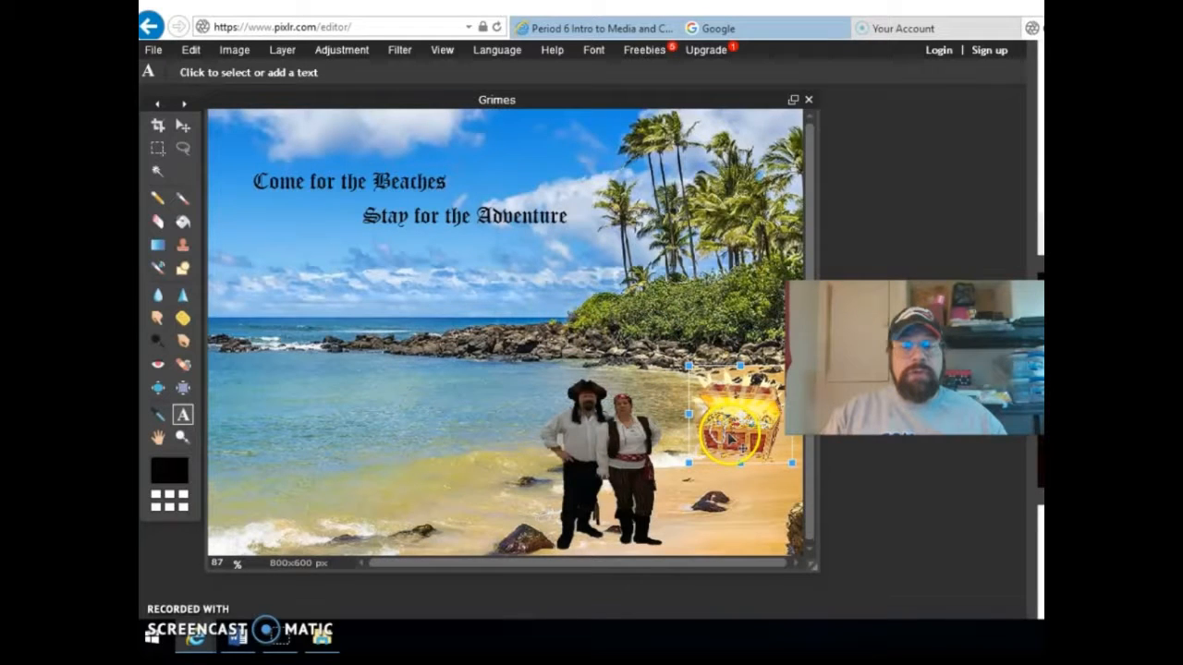
pyautogui.click(641, 386)
pyautogui.click(520, 367)
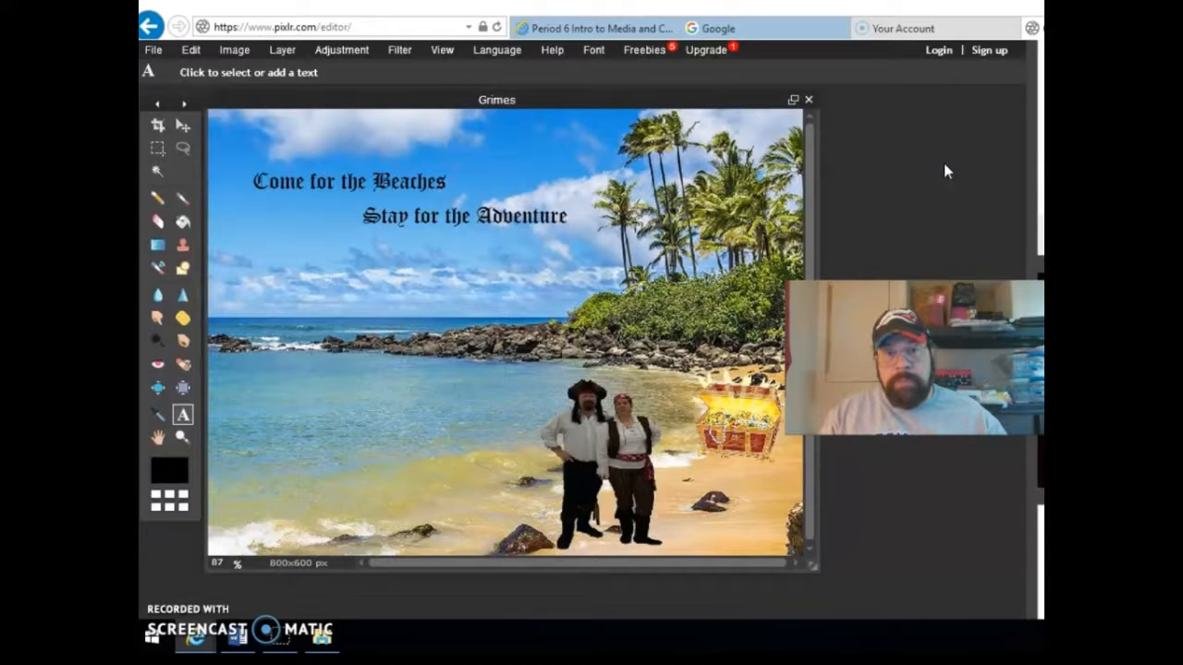
pyautogui.click(885, 181)
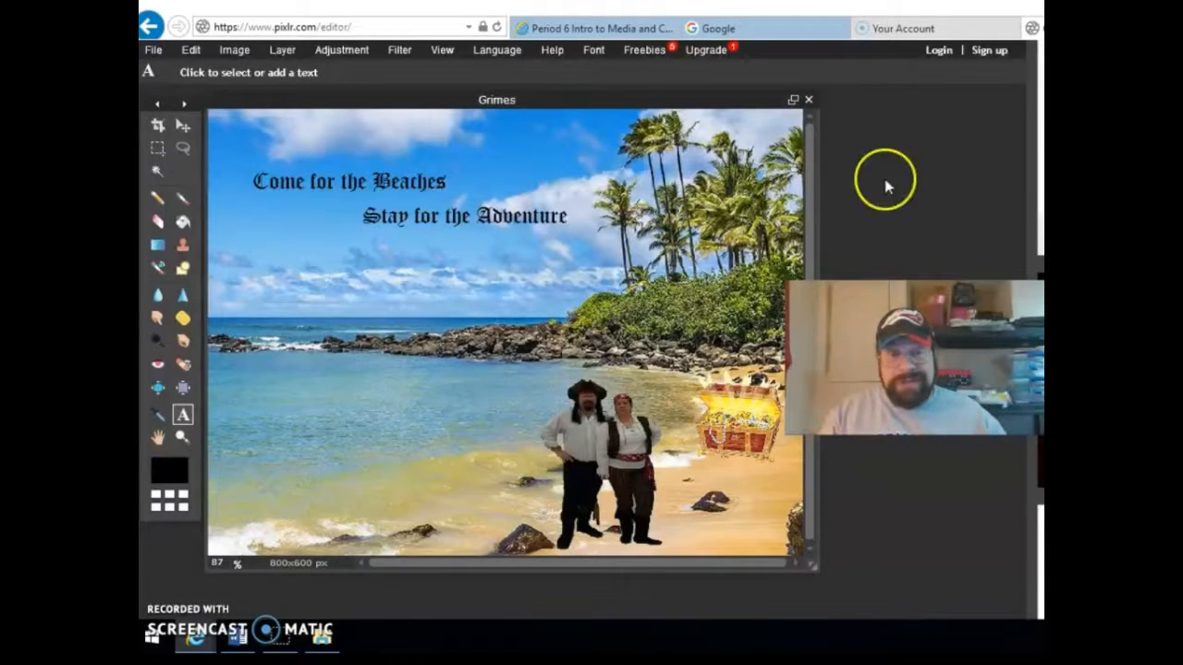